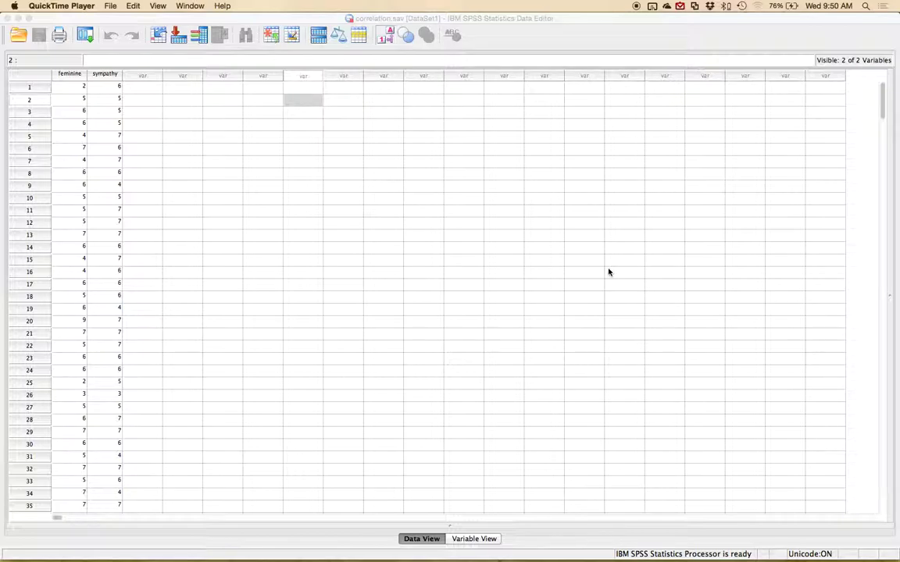
# Inspect the feminine and sympathy columns in the SPSS Data Editor
pyautogui.click(609, 272)
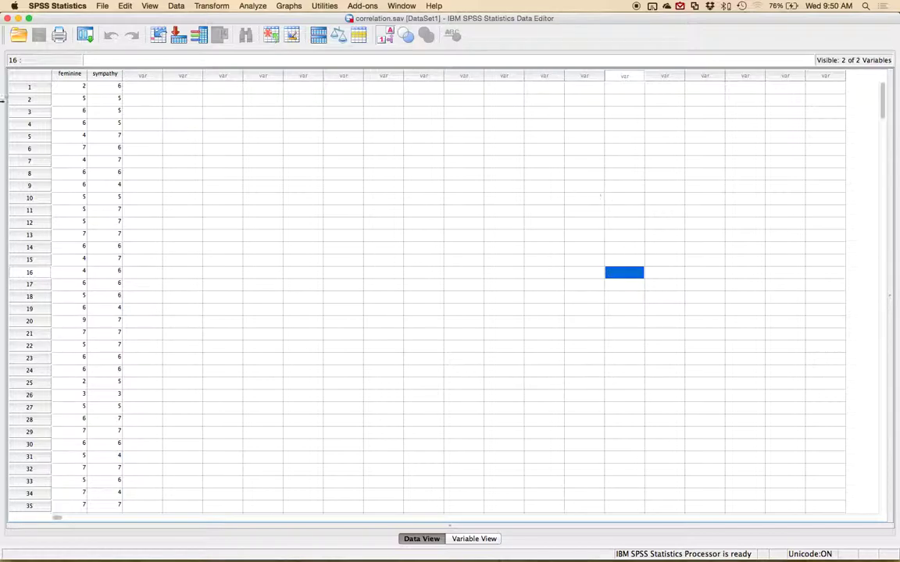
pyautogui.click(87, 72)
pyautogui.click(104, 75)
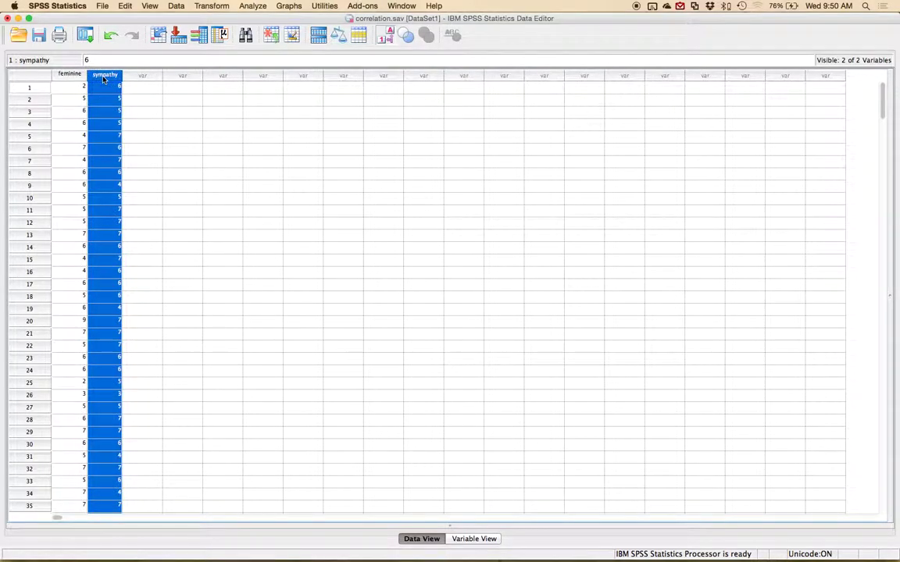
pyautogui.click(72, 90)
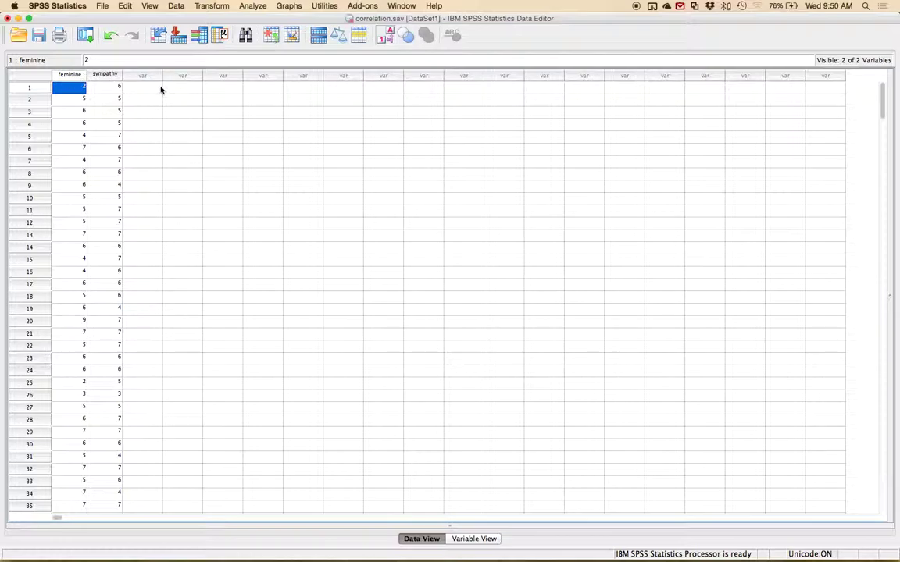
# Open Graphs > Chart Builder, accept the measurement-level notice, and select feminine
pyautogui.click(290, 7)
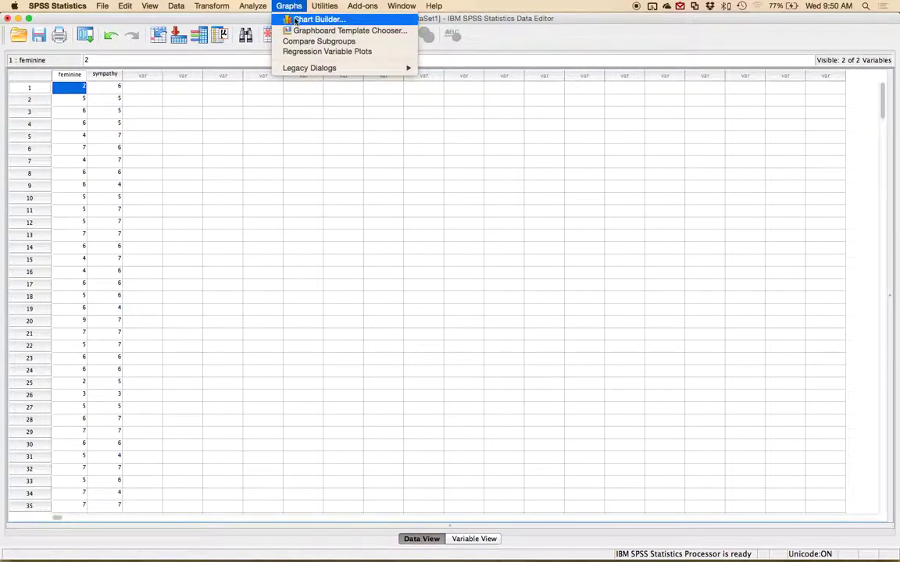
pyautogui.click(296, 19)
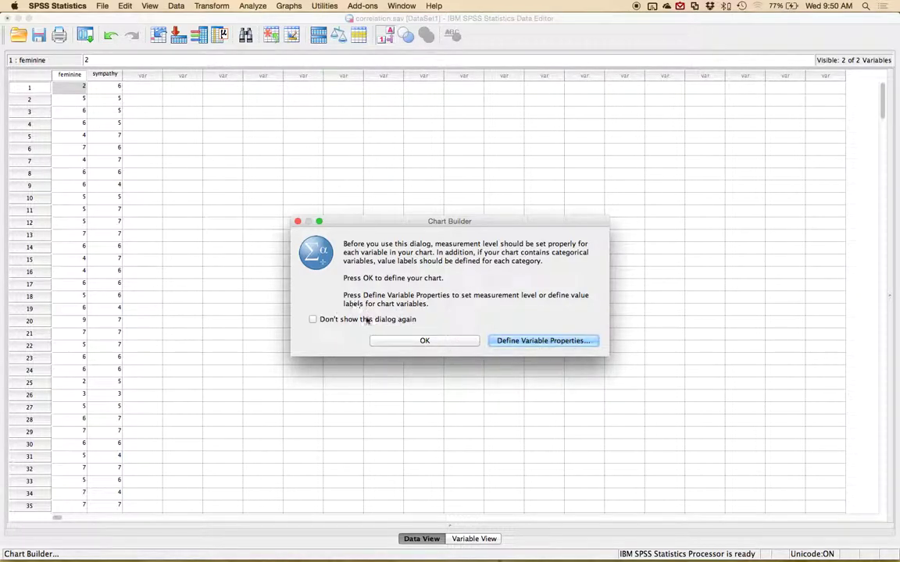
pyautogui.click(423, 341)
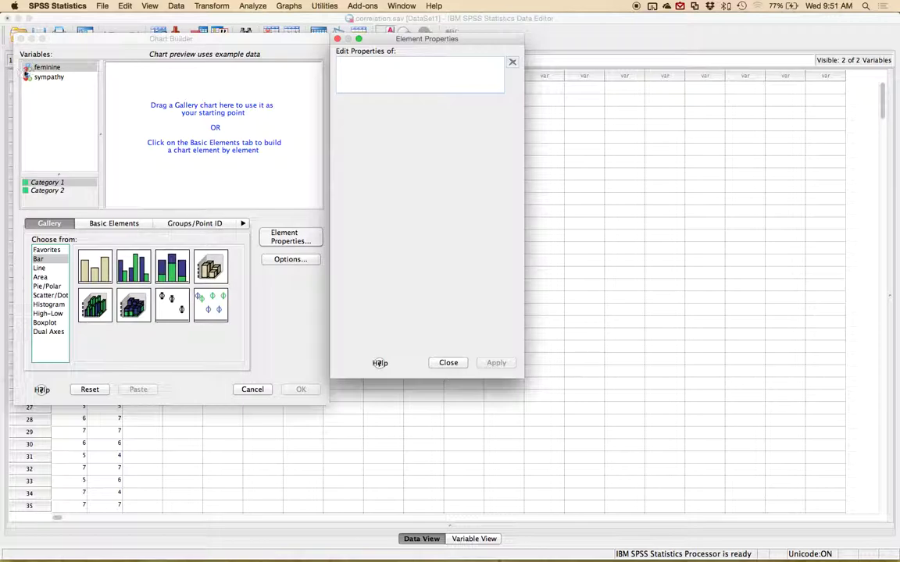
pyautogui.click(26, 68)
# Switch the Data Editor to Variable View and cancel the Chart Builder
pyautogui.click(467, 539)
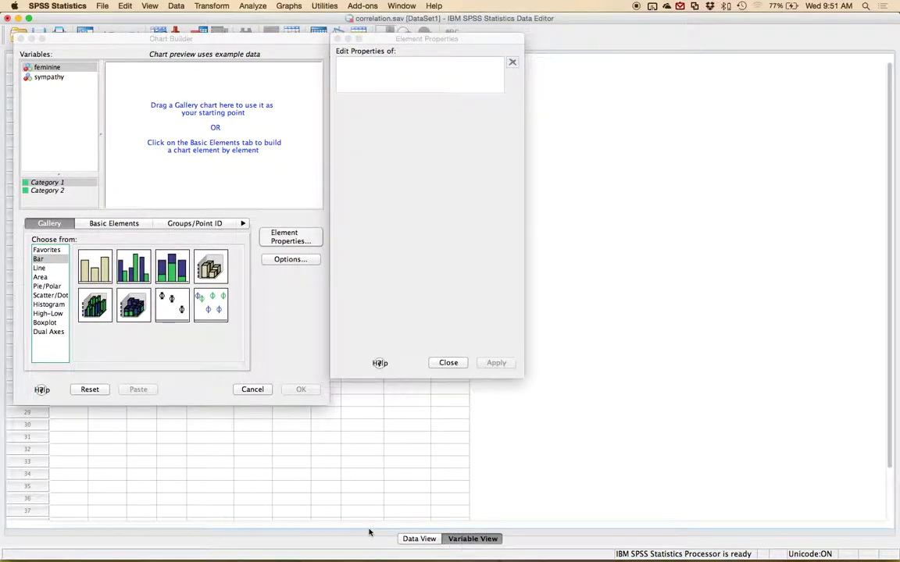
pyautogui.moveTo(149, 38); pyautogui.dragTo(586, 66)
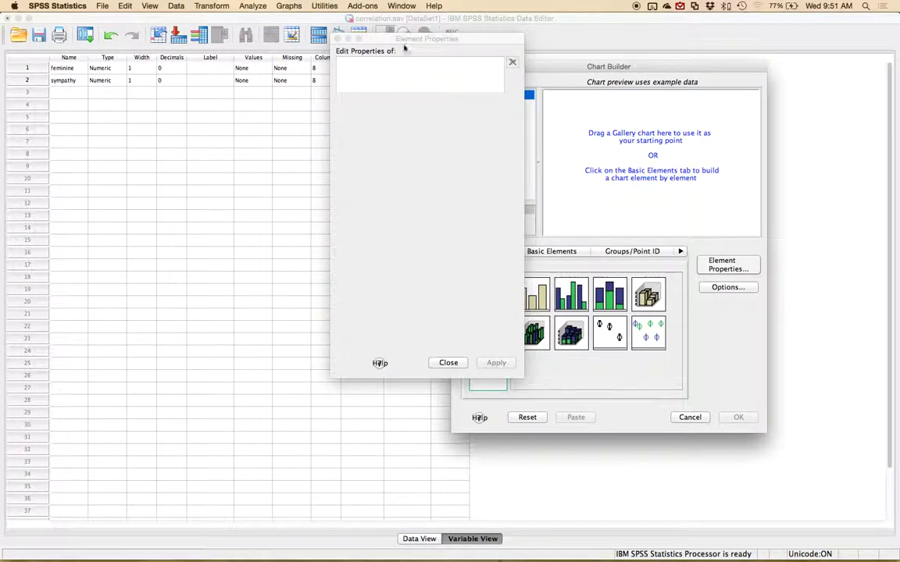
pyautogui.click(337, 38)
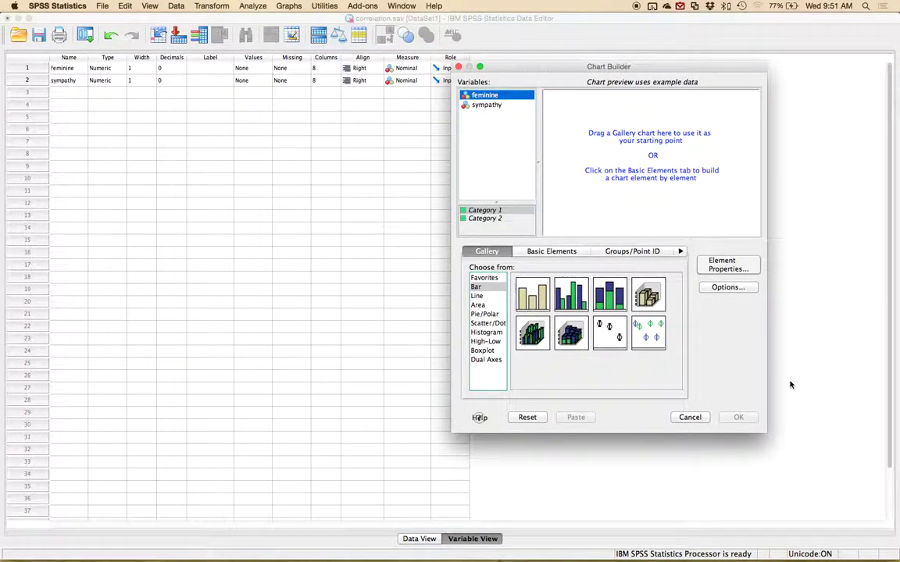
pyautogui.click(695, 417)
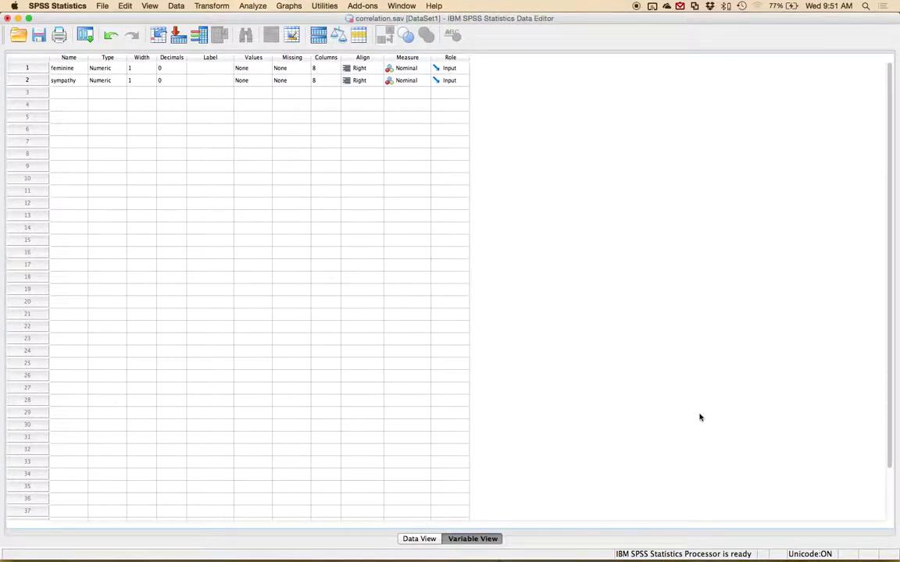
# Set the Measure level of both feminine and sympathy to Scale
pyautogui.click(415, 68)
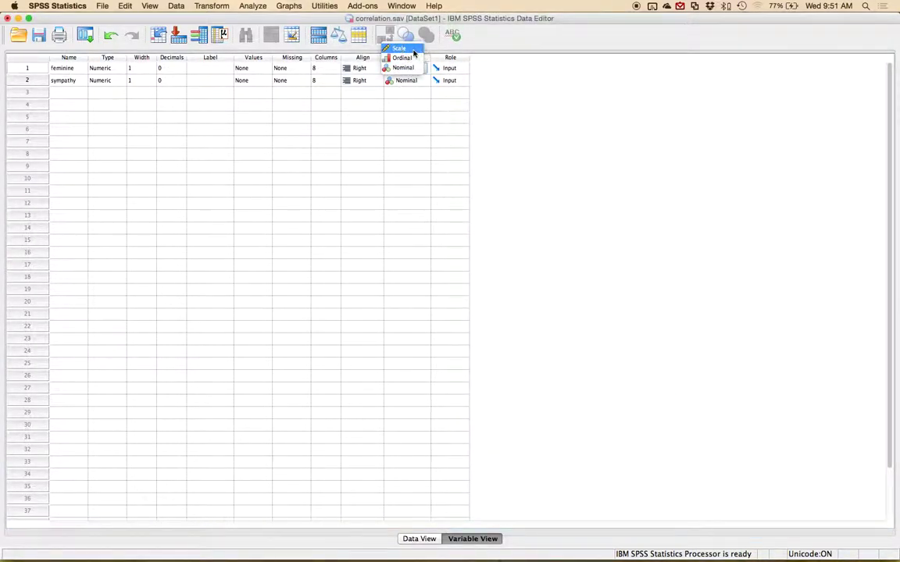
pyautogui.click(415, 50)
pyautogui.click(414, 80)
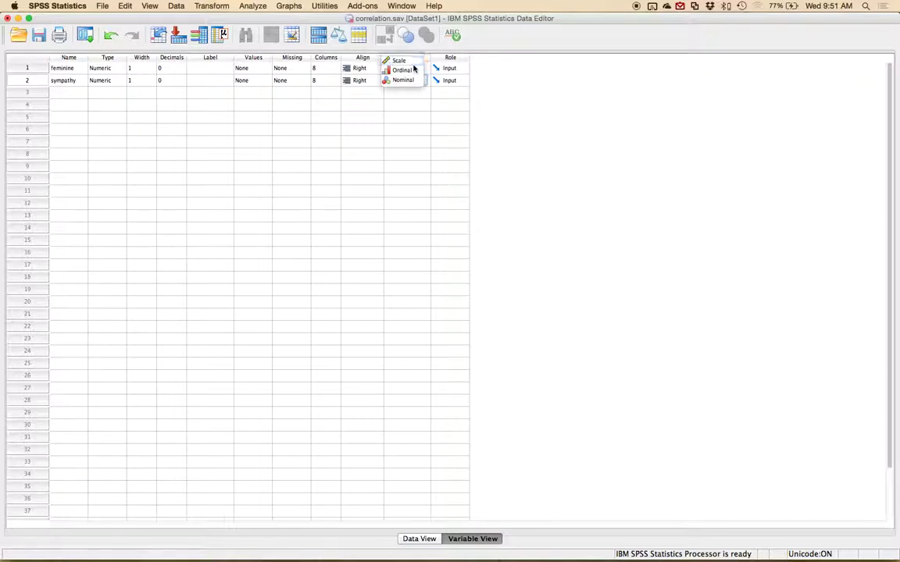
pyautogui.click(413, 66)
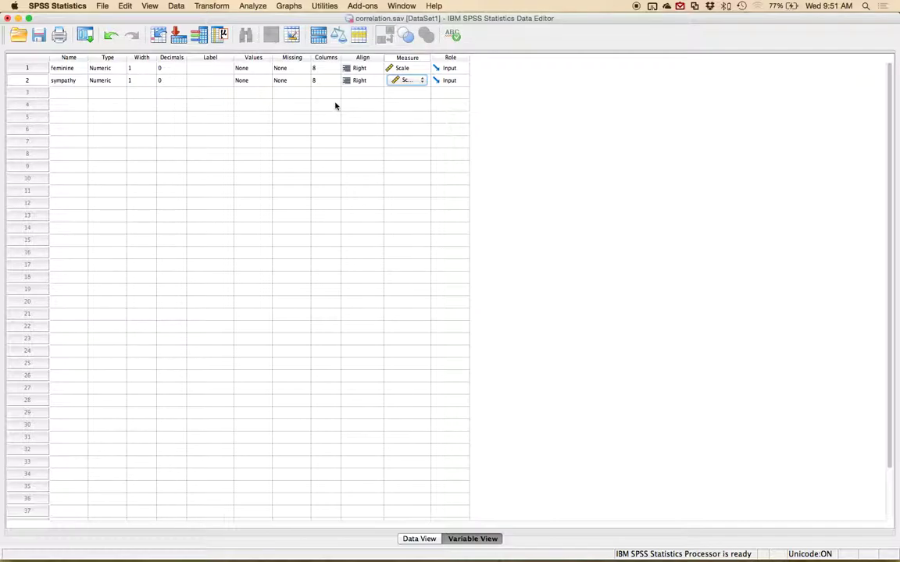
# Reopen the Chart Builder and confirm feminine's measurement level
pyautogui.click(291, 8)
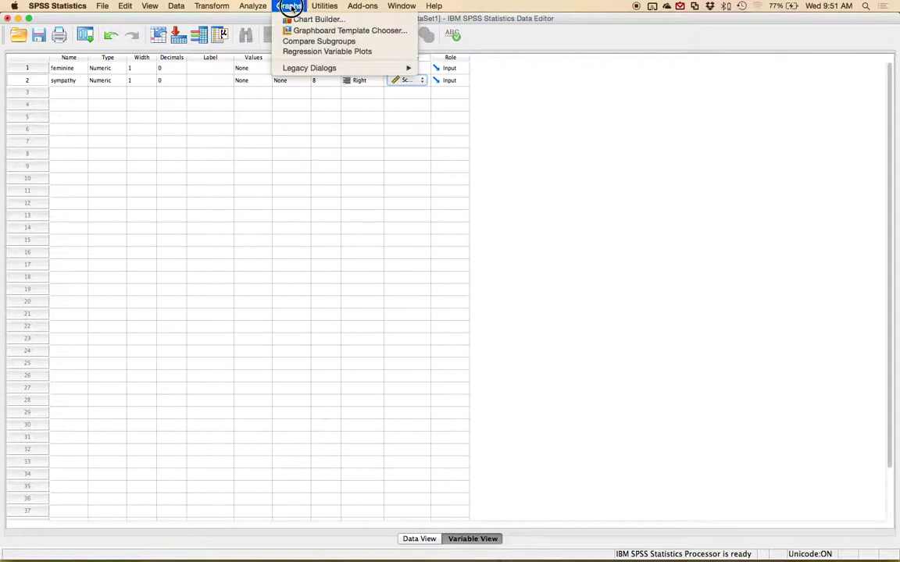
pyautogui.click(295, 18)
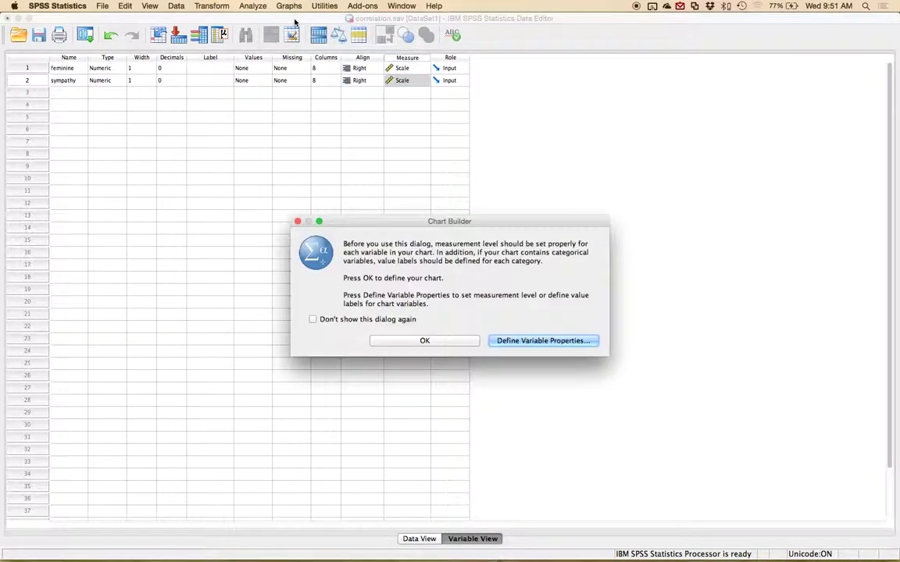
pyautogui.click(390, 338)
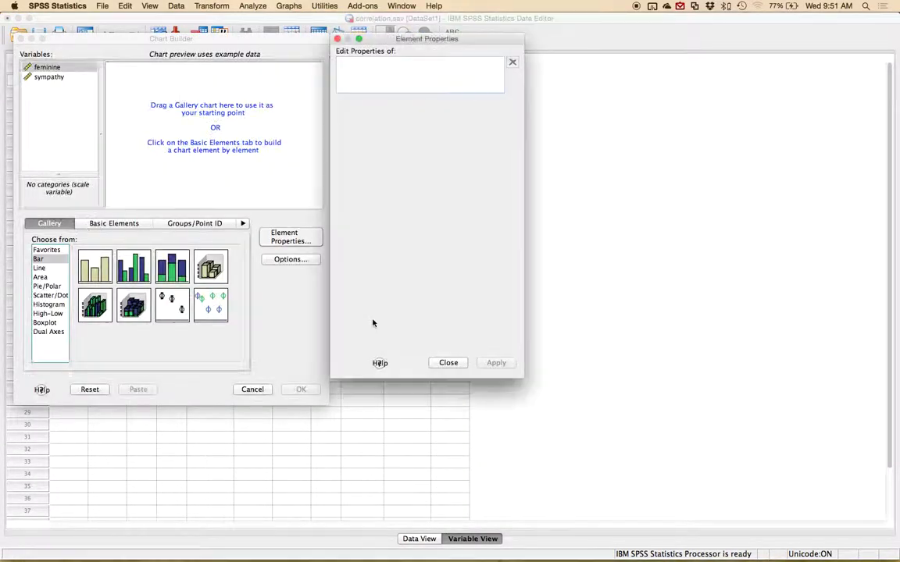
pyautogui.rightClick(56, 72)
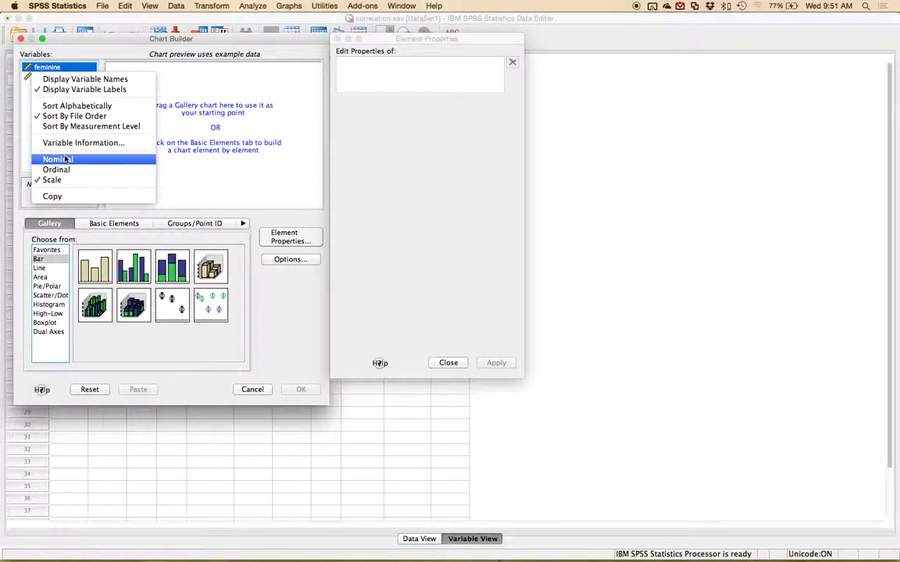
pyautogui.click(263, 170)
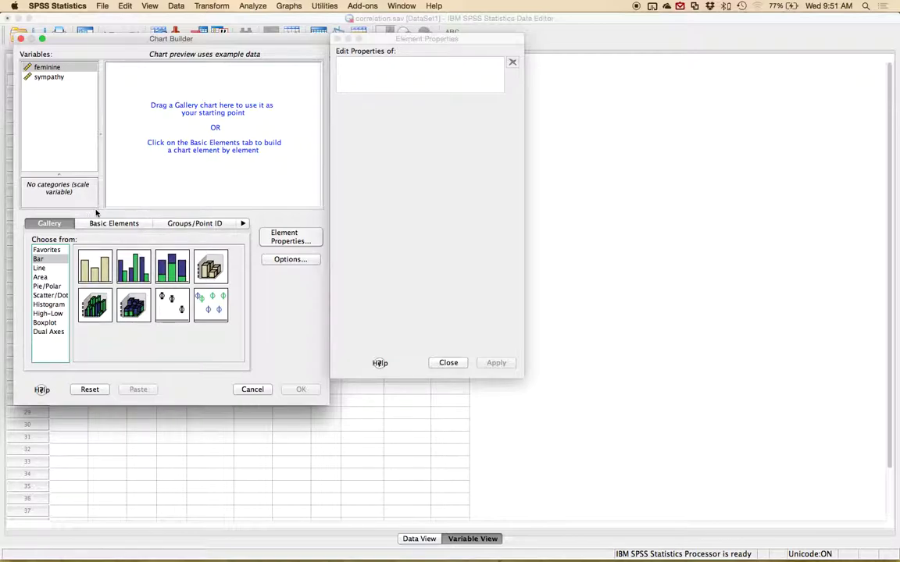
# Build a Simple Scatter chart with feminine on the X axis and sympathy on the Y axis
pyautogui.click(44, 296)
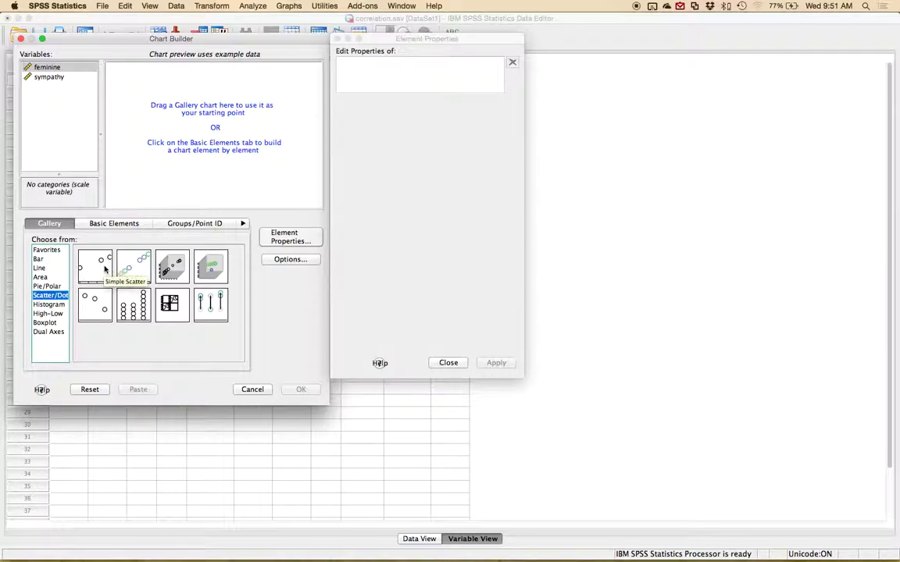
pyautogui.moveTo(94, 270); pyautogui.dragTo(189, 120)
pyautogui.moveTo(45, 68); pyautogui.dragTo(180, 192)
pyautogui.moveTo(48, 77); pyautogui.dragTo(119, 100)
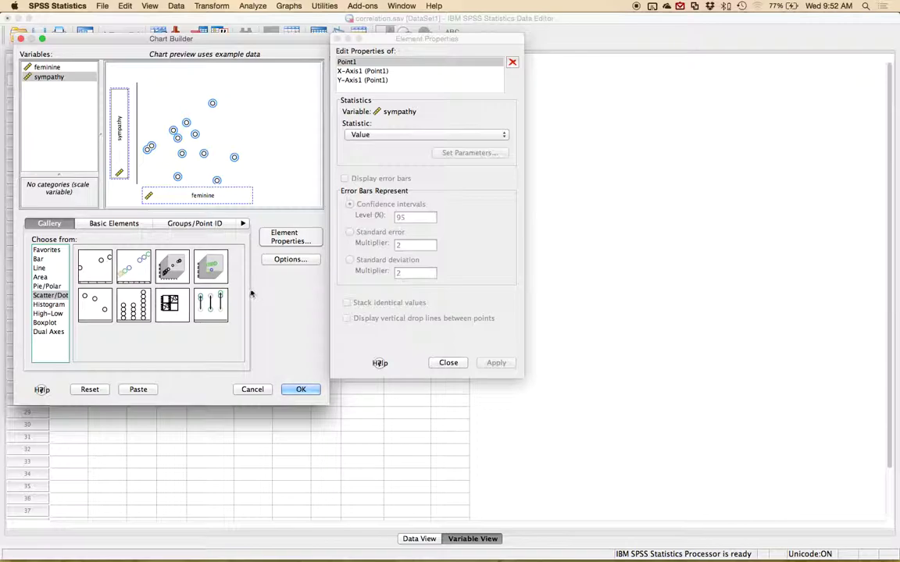
# Generate the feminine-by-sympathy scatterplot and view it in a maximised Output Viewer
pyautogui.click(300, 387)
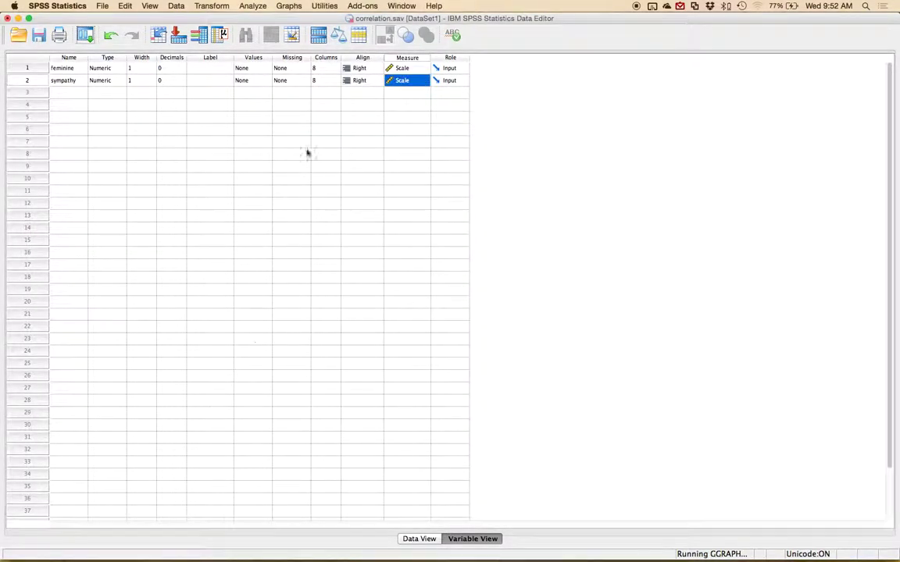
pyautogui.hotkey('ctrl', 'Up')
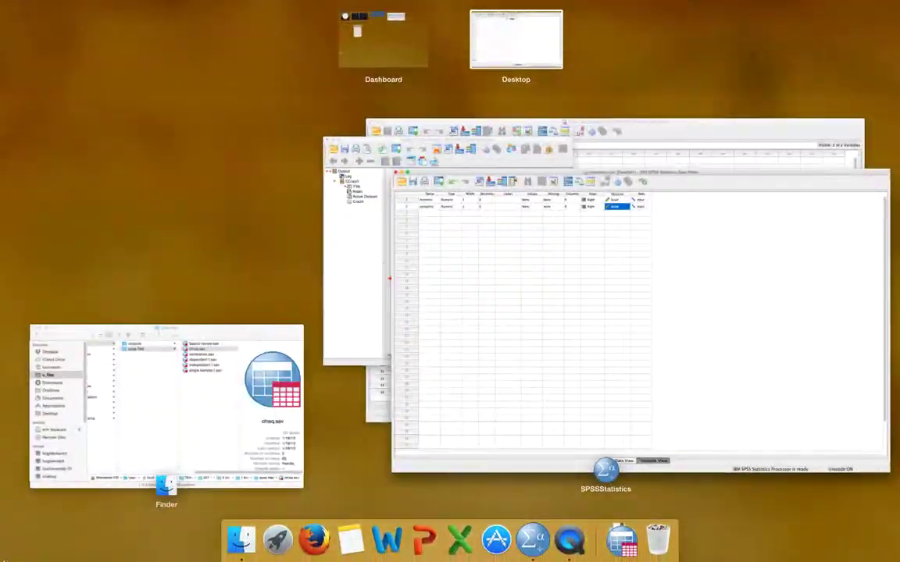
pyautogui.click(348, 257)
pyautogui.doubleClick(334, 83)
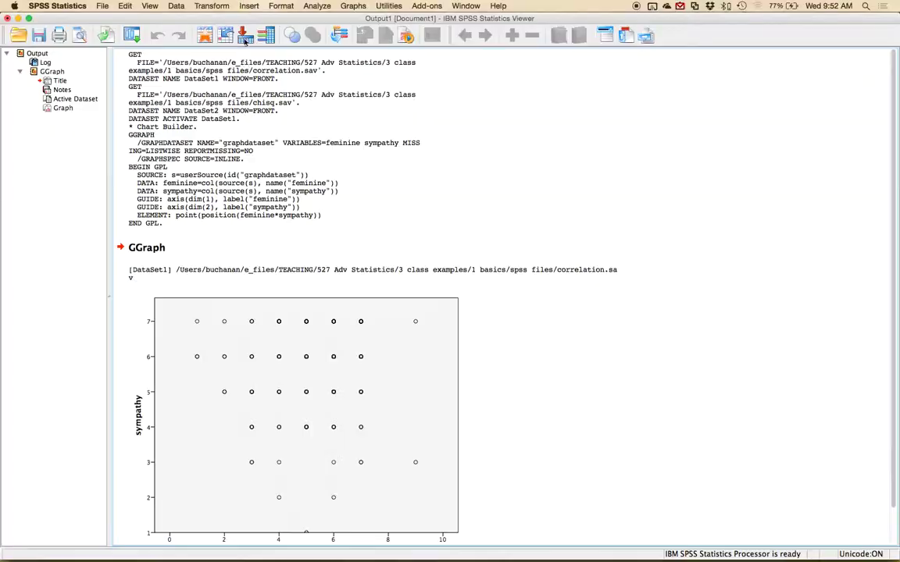
pyautogui.scroll(-2, 472, 401)
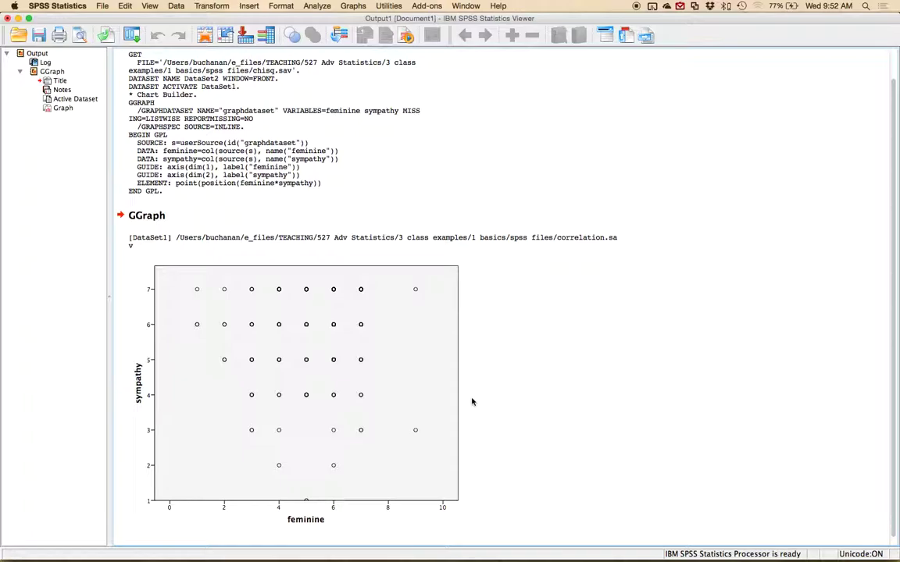
pyautogui.click(258, 347)
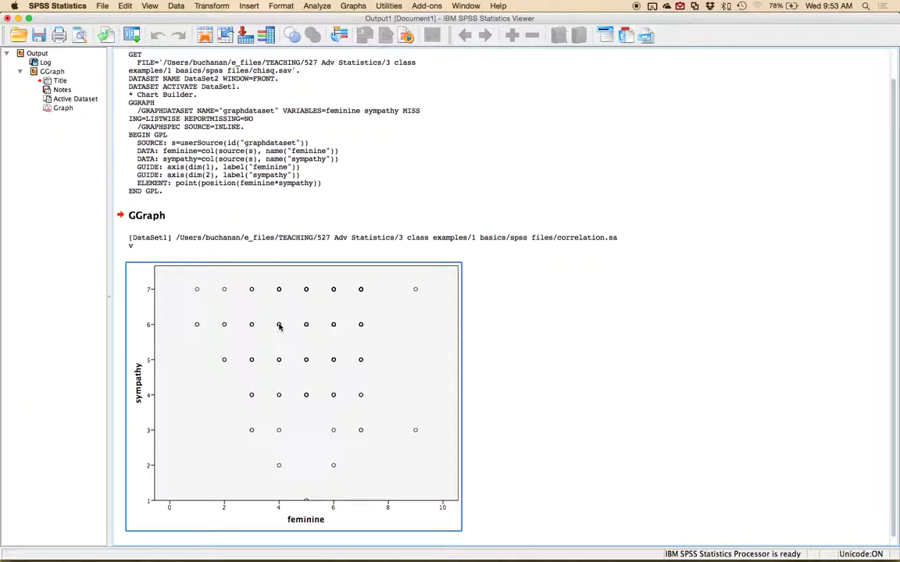
# Add a Linear fit line at Total to the scatterplot in the Chart Editor
pyautogui.click(279, 327)
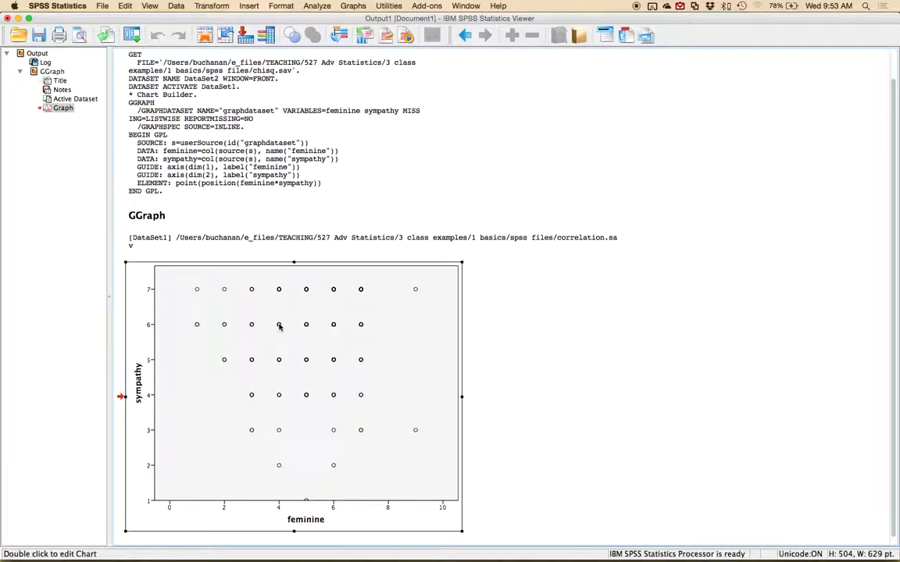
pyautogui.doubleClick(280, 327)
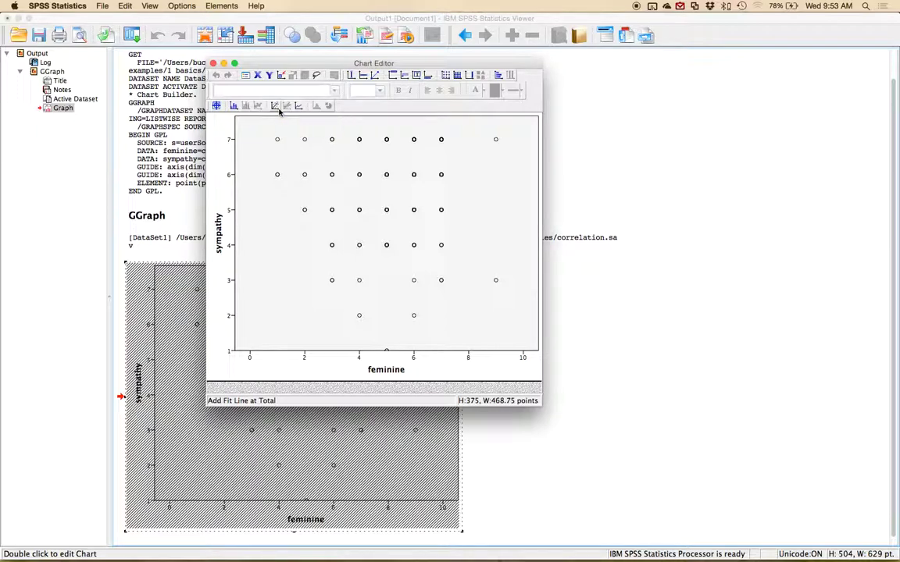
pyautogui.click(278, 109)
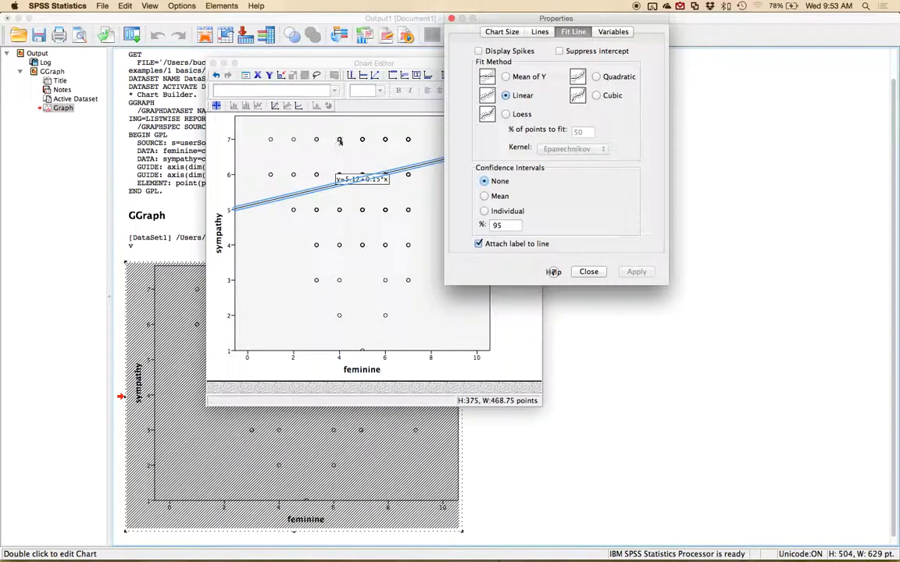
pyautogui.click(588, 271)
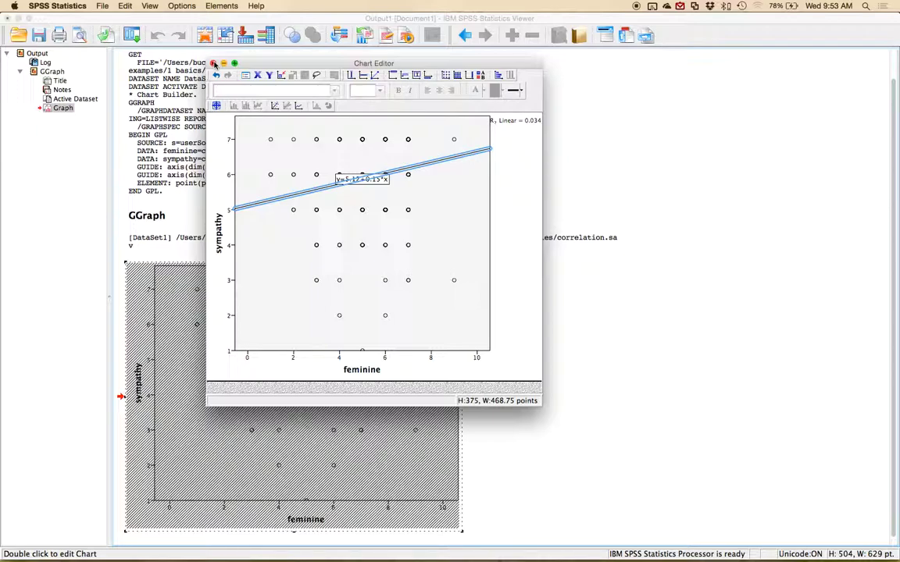
pyautogui.click(214, 64)
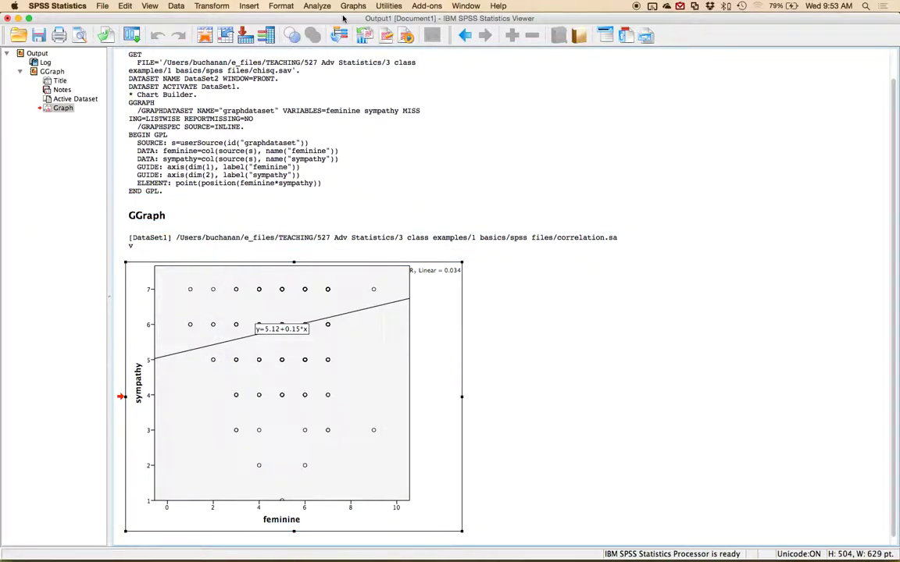
# Run a Bivariate Pearson correlation on feminine and sympathy, giving r = .183, N = 369
pyautogui.click(316, 6)
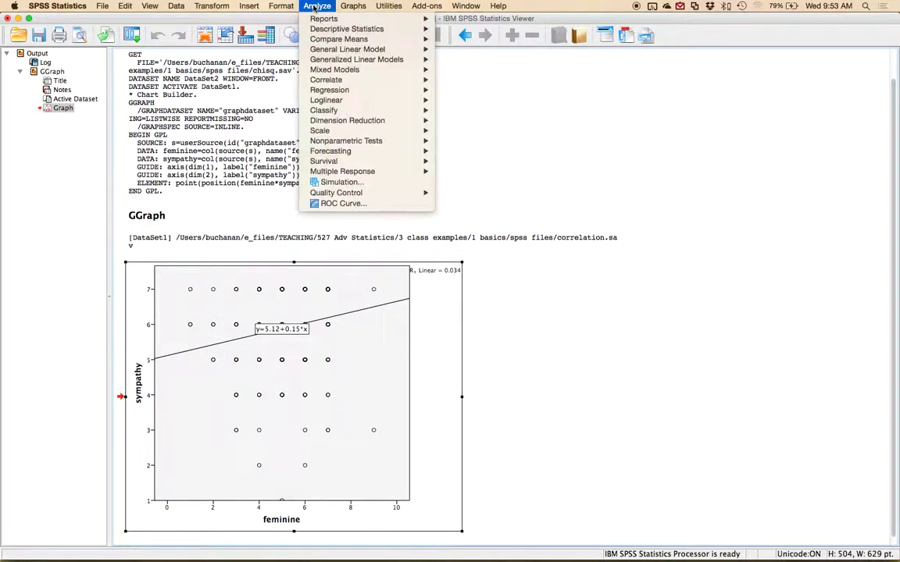
pyautogui.moveTo(312, 80)
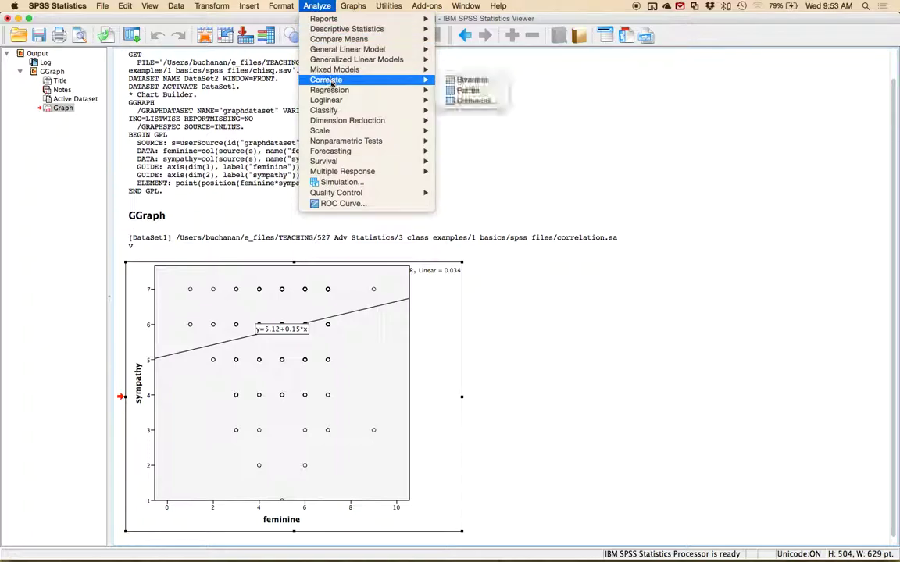
pyautogui.click(475, 81)
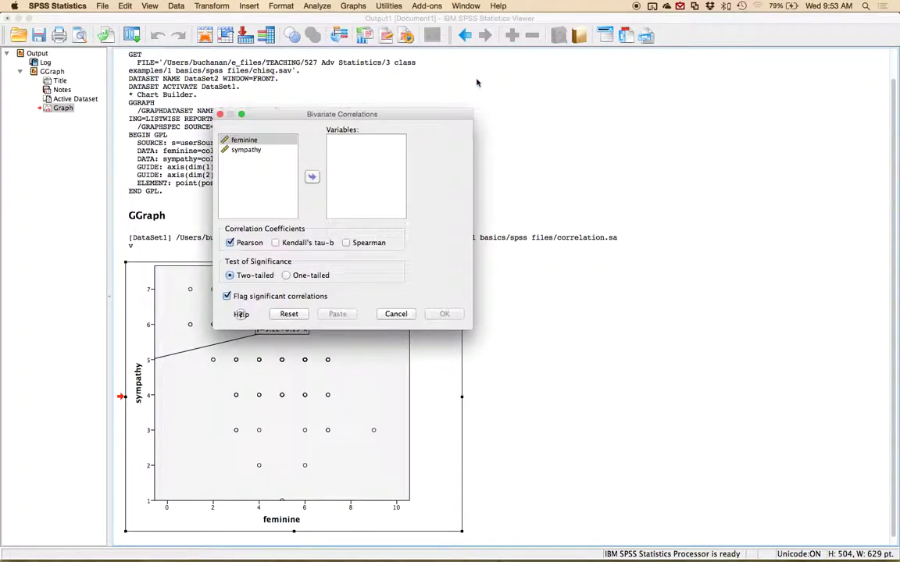
pyautogui.click(312, 176)
pyautogui.click(443, 313)
pyautogui.click(195, 352)
pyautogui.click(284, 447)
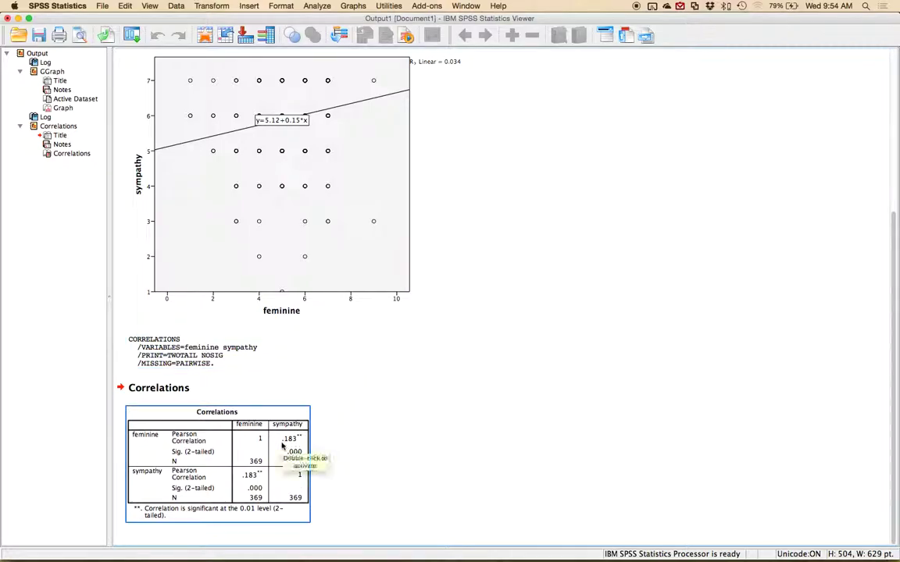
# Launch Microsoft Word and create a new blank document
pyautogui.moveTo(312, 556)
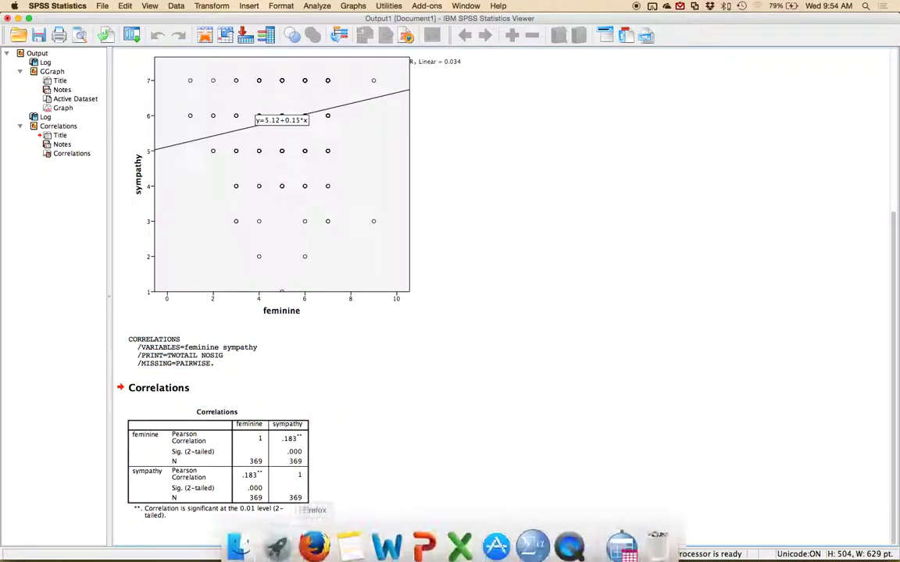
pyautogui.click(396, 538)
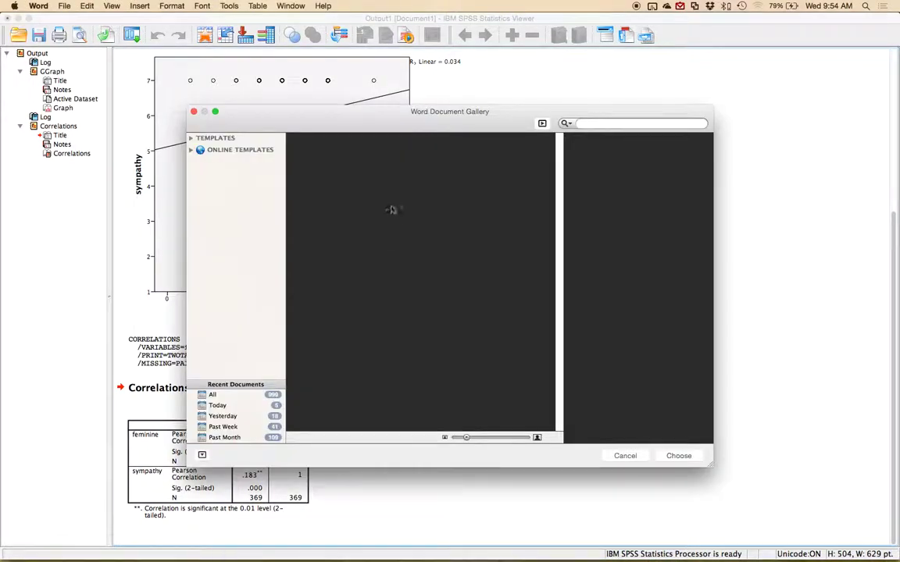
pyautogui.doubleClick(335, 156)
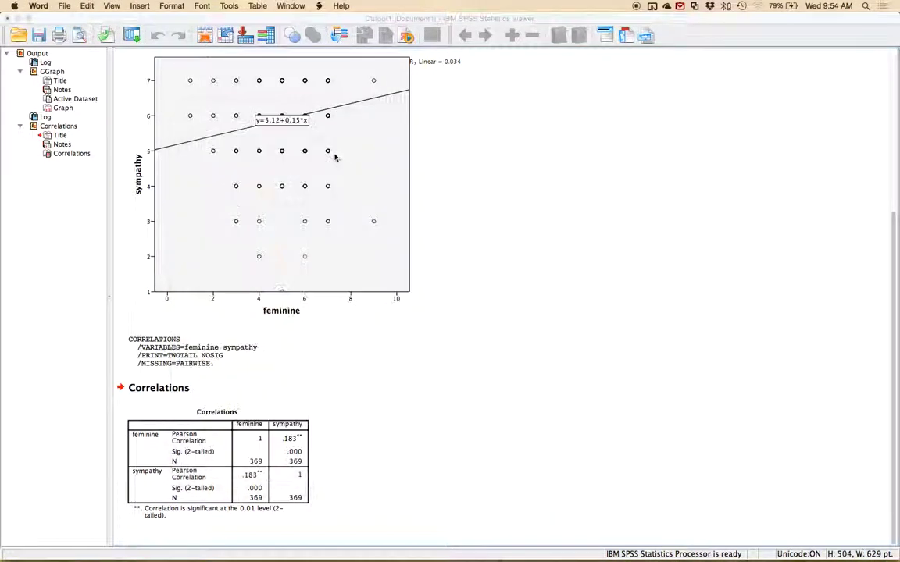
# Copy the SPSS Correlations table and paste it into the maximised Word document
pyautogui.hotkey('ctrl', 'alt', 'Right')
pyautogui.click(170, 484)
pyautogui.rightClick(175, 463)
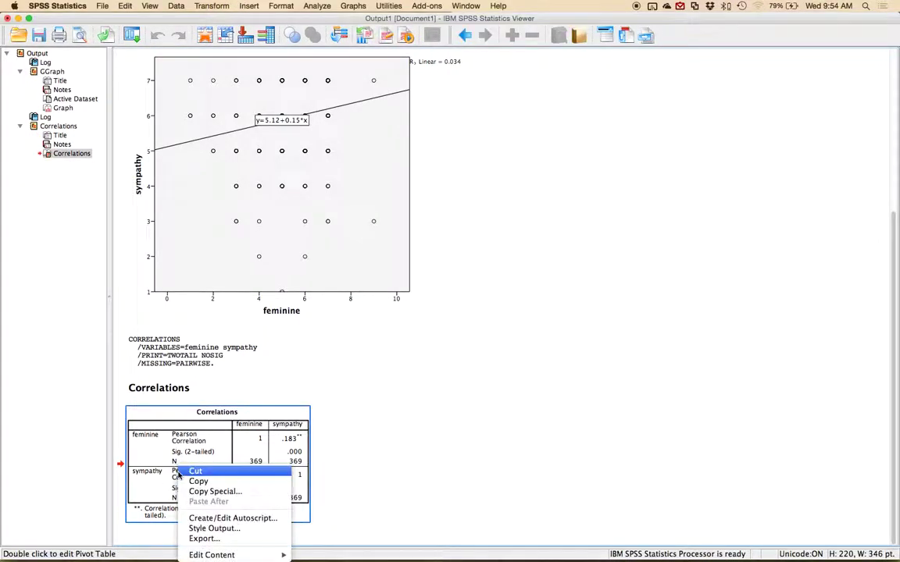
pyautogui.click(184, 480)
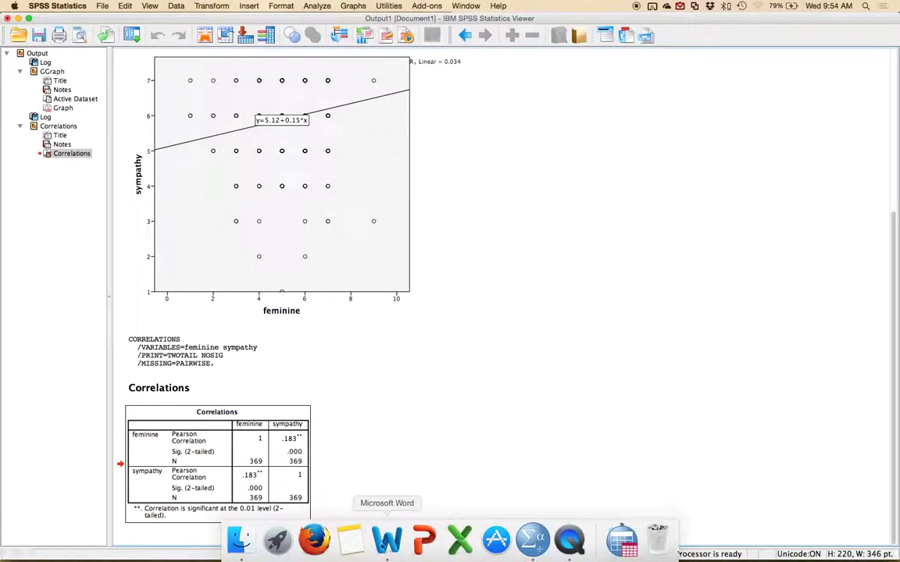
pyautogui.click(393, 538)
pyautogui.press('super+v')
pyautogui.doubleClick(604, 27)
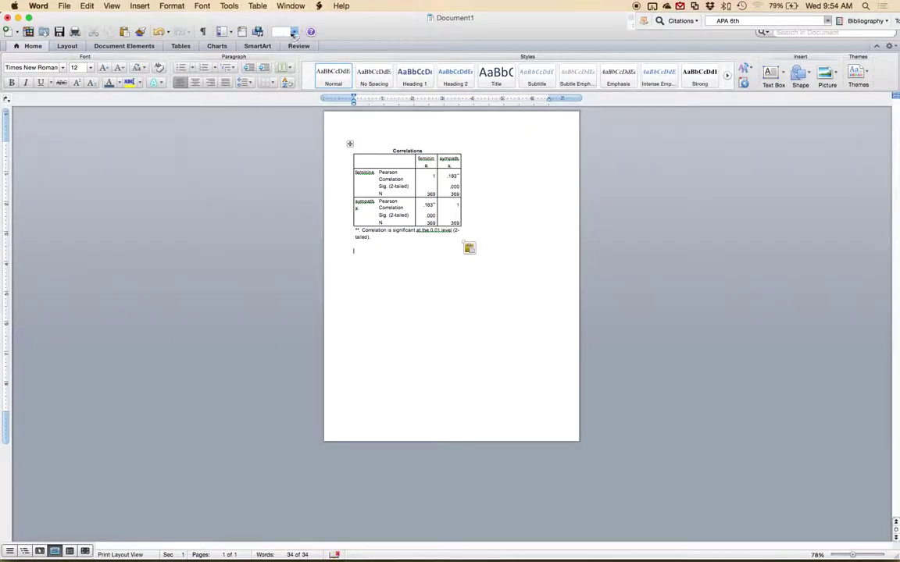
# Zoom the document to 150% and review the .183 correlation and significance values
pyautogui.click(293, 32)
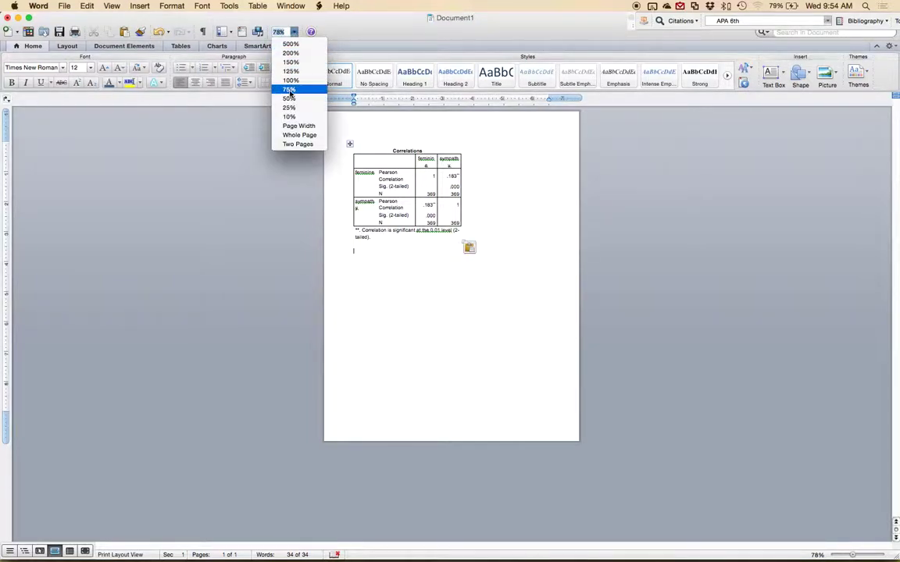
pyautogui.click(299, 65)
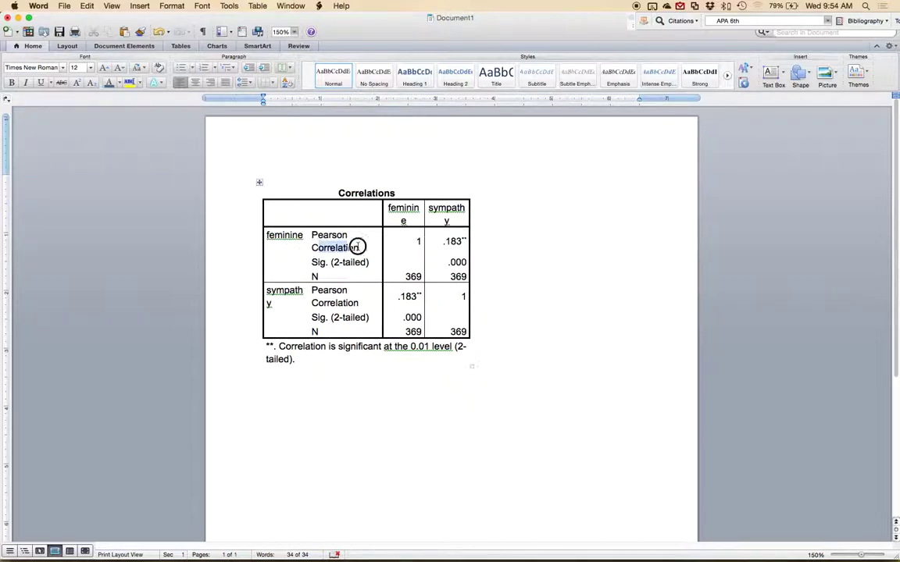
pyautogui.moveTo(363, 245); pyautogui.dragTo(440, 245)
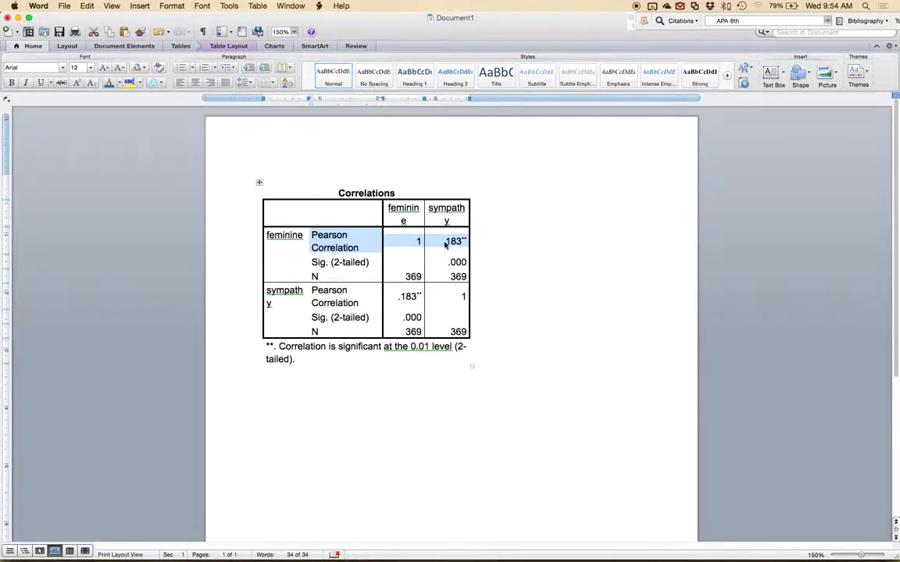
pyautogui.click(448, 243)
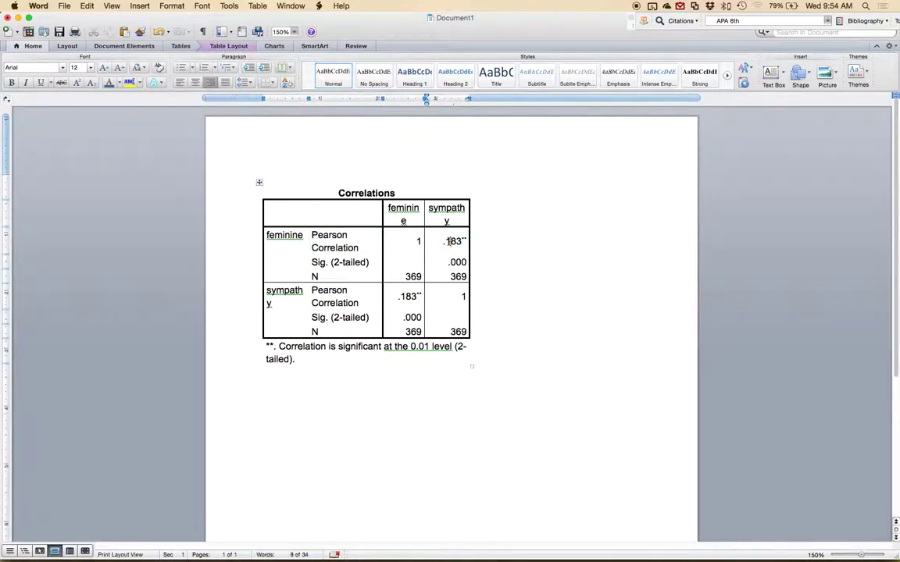
pyautogui.moveTo(367, 263); pyautogui.dragTo(462, 262)
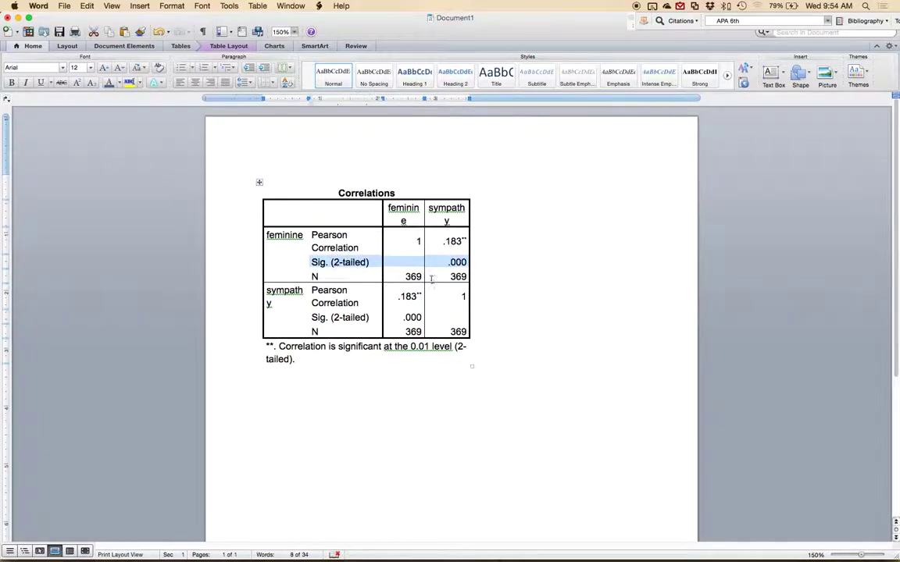
# Type the results line "r = .18, p < .001" below the table
pyautogui.click(273, 383)
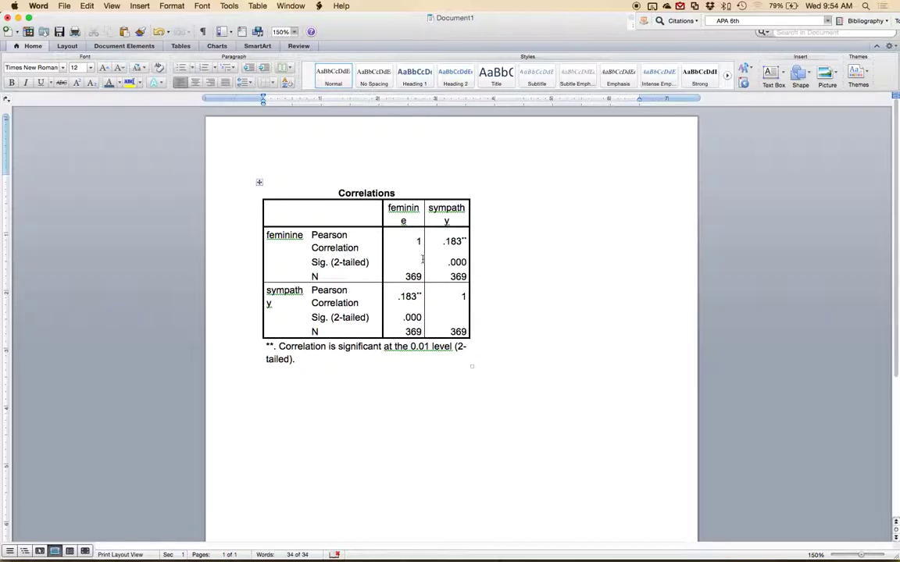
pyautogui.write('R =')
pyautogui.press('super+z')
pyautogui.press('super+z')
pyautogui.write('= .18, p < .001')
# Verify the Sig. .000 and N 369 cells against the r = .18, p < .001 results line
pyautogui.doubleClick(459, 264)
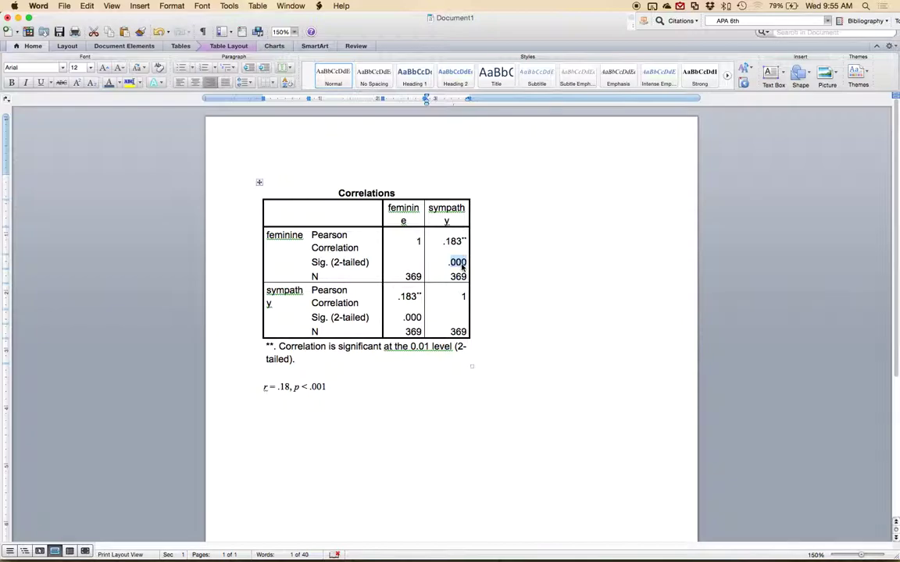
pyautogui.moveTo(407, 277); pyautogui.dragTo(457, 275)
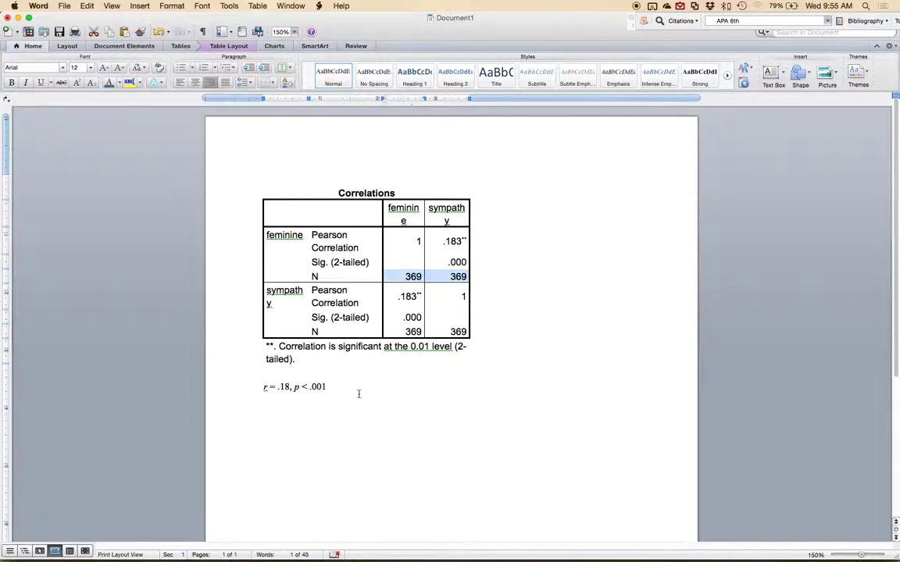
pyautogui.scroll(-3, 359, 393)
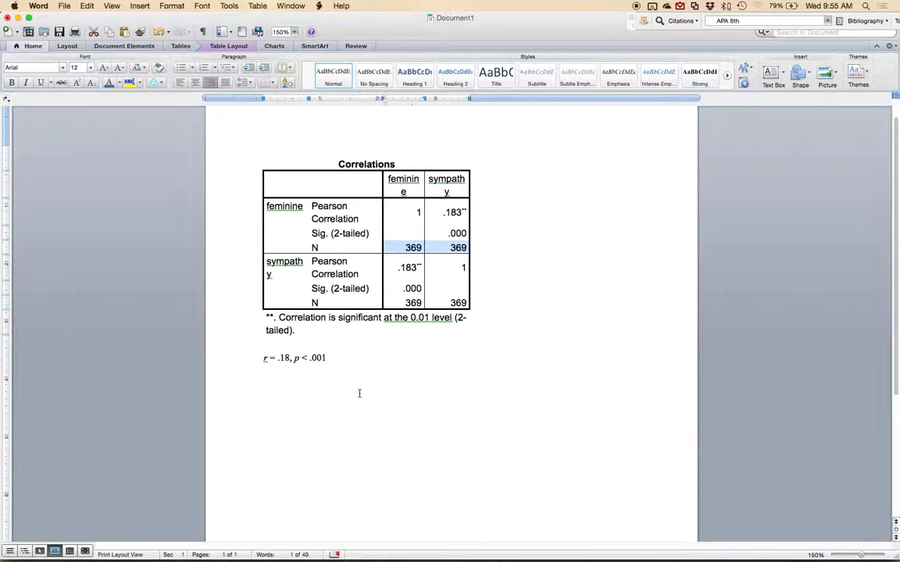
pyautogui.scroll(-1, 359, 394)
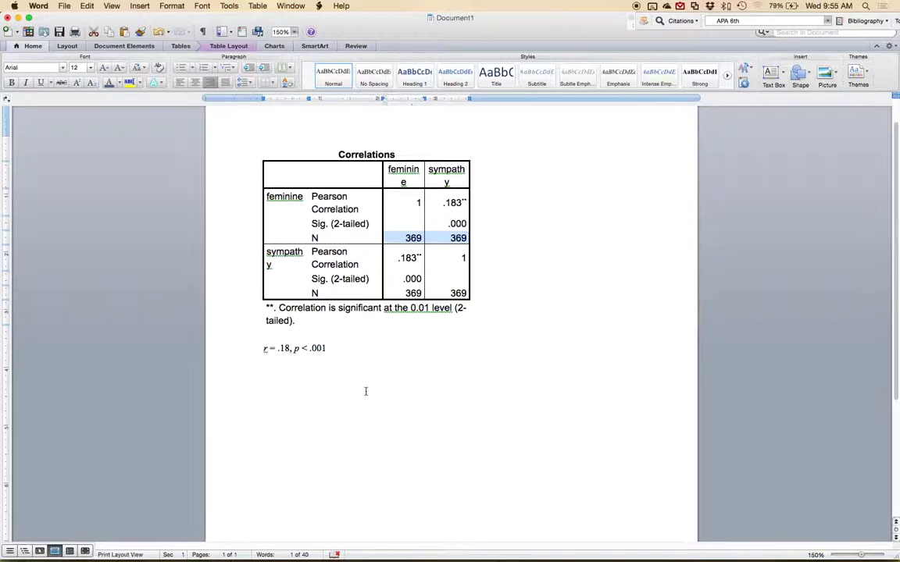
pyautogui.scroll(1, 386, 377)
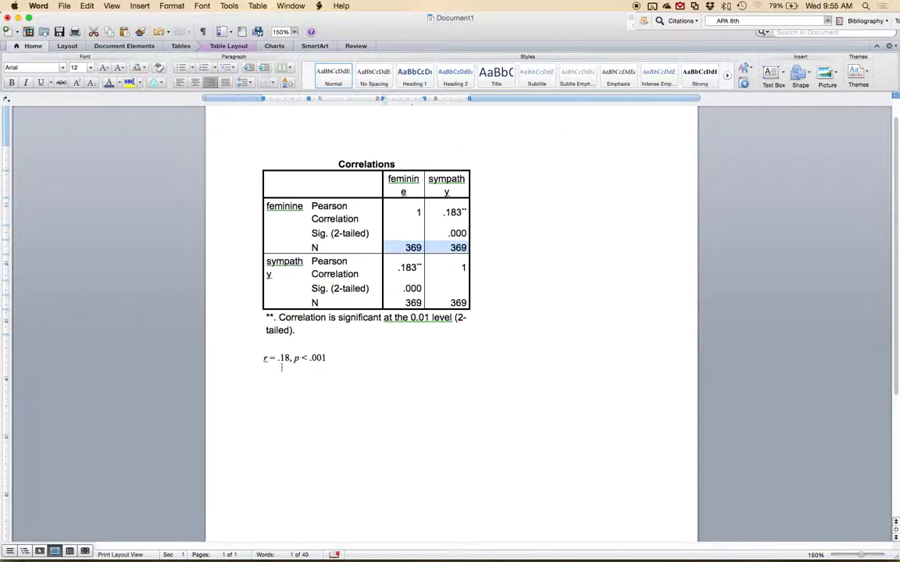
pyautogui.click(337, 371)
# Return to SPSS and bring the Data Editor to the front
pyautogui.hotkey('ctrl', 'Up')
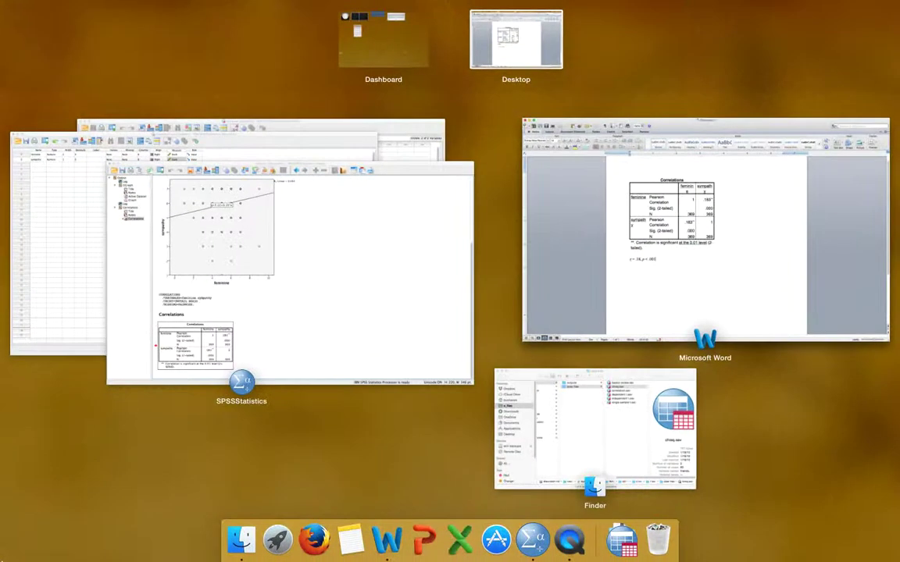
pyautogui.click(227, 250)
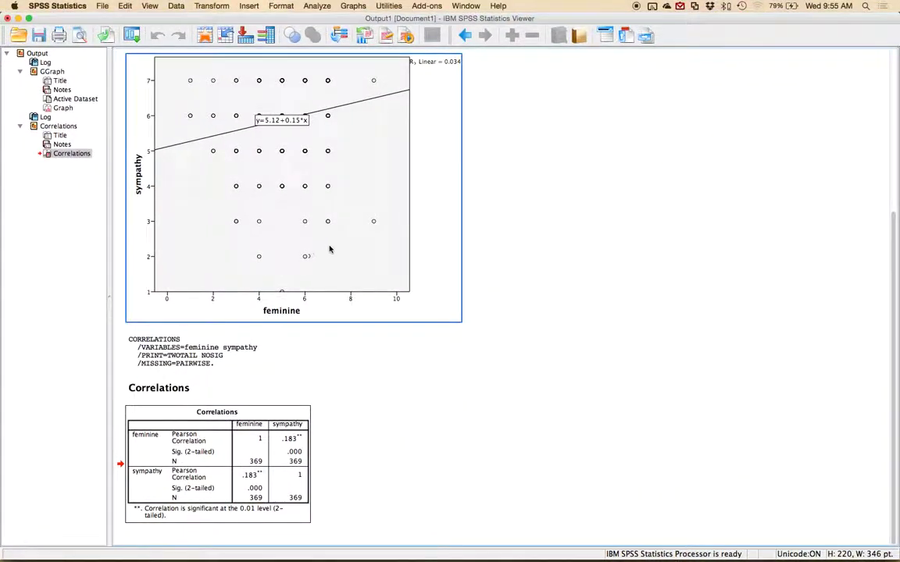
pyautogui.scroll(1, 359, 243)
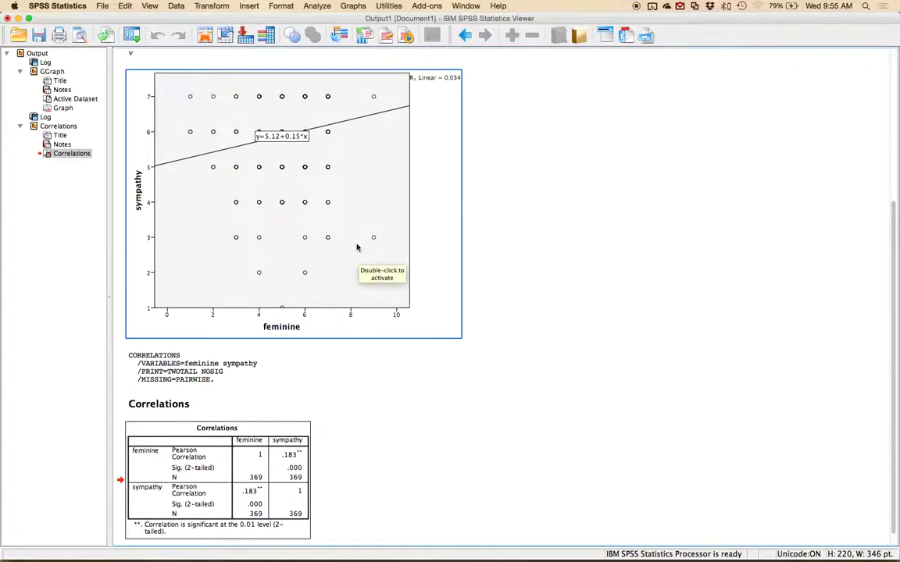
pyautogui.scroll(3, 357, 248)
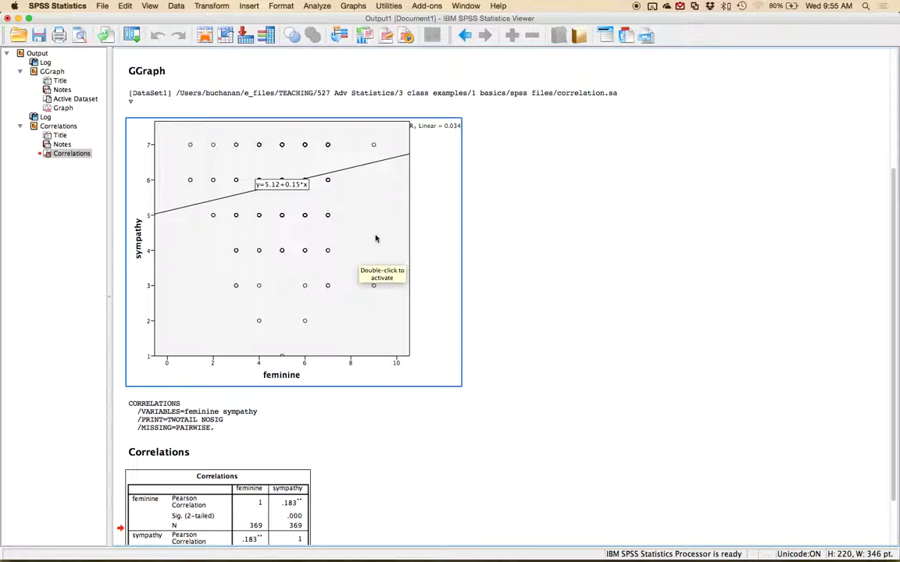
pyautogui.hotkey('ctrl', 'Up')
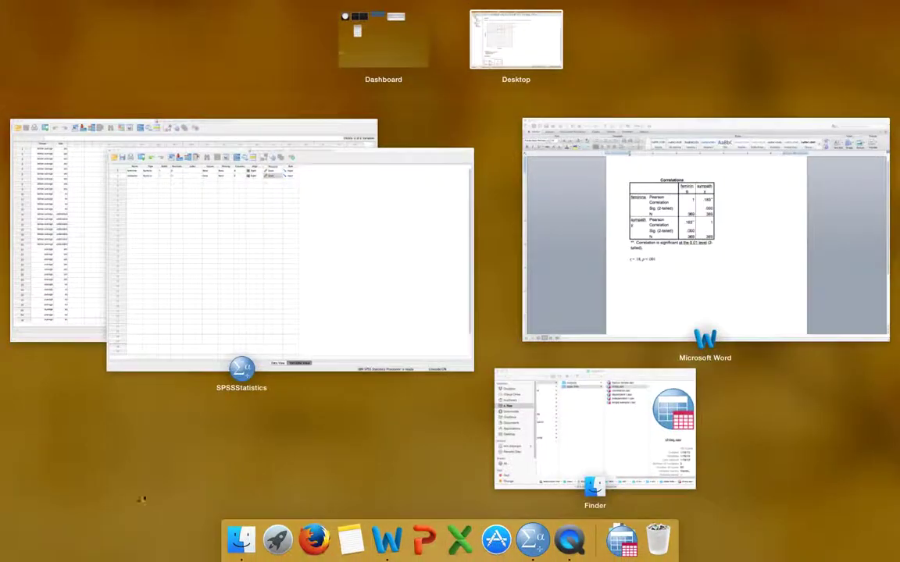
pyautogui.click(169, 252)
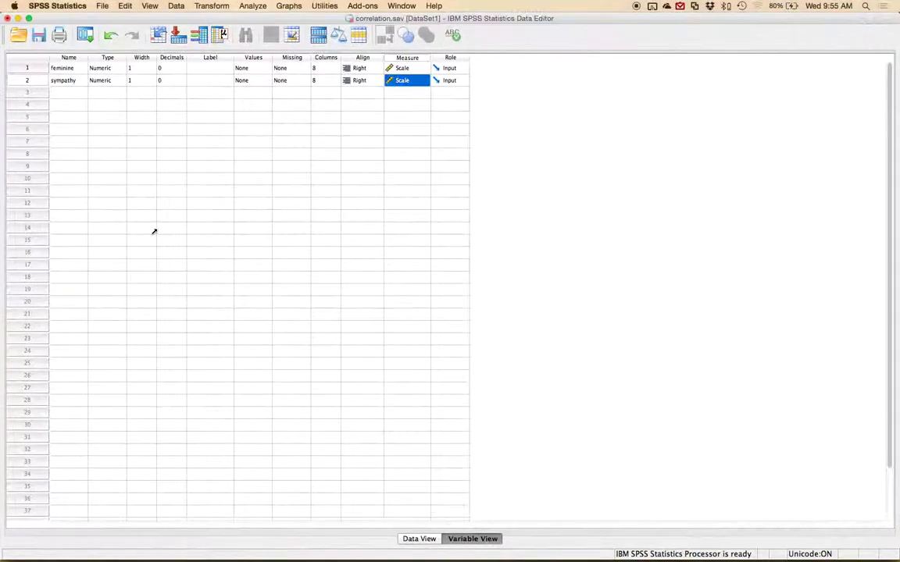
# Sort feminine descending and clear the two outlying scores of 9 in rows 1 and 2
pyautogui.doubleClick(26, 80)
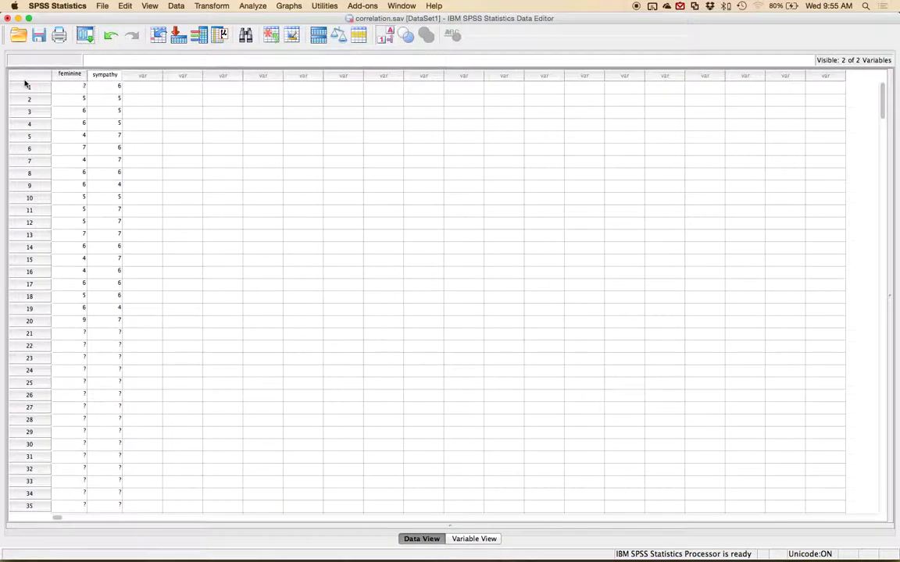
pyautogui.rightClick(72, 77)
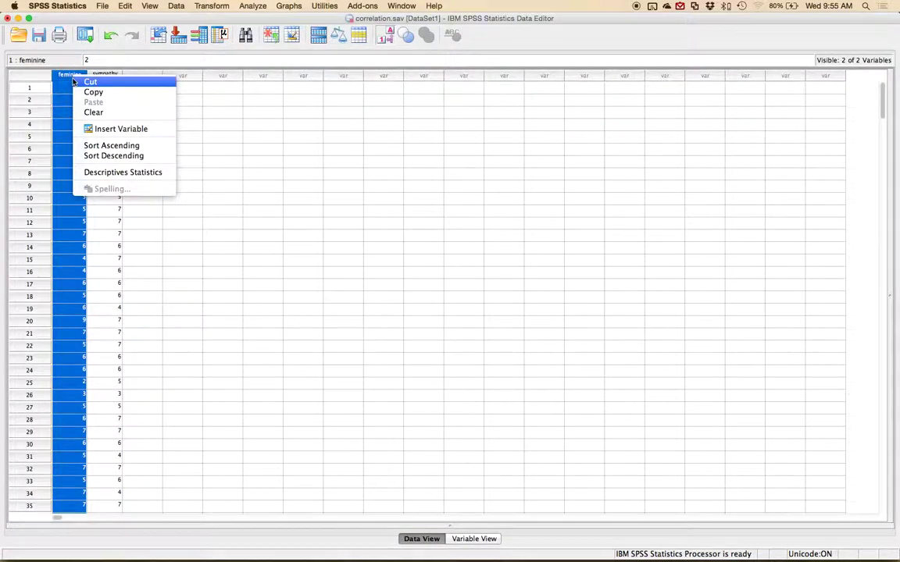
pyautogui.click(102, 154)
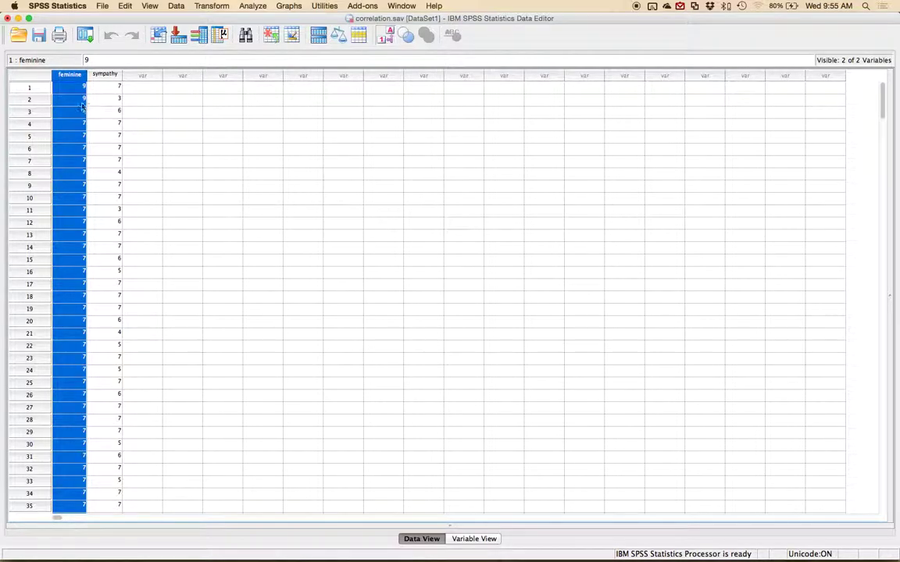
pyautogui.click(81, 99)
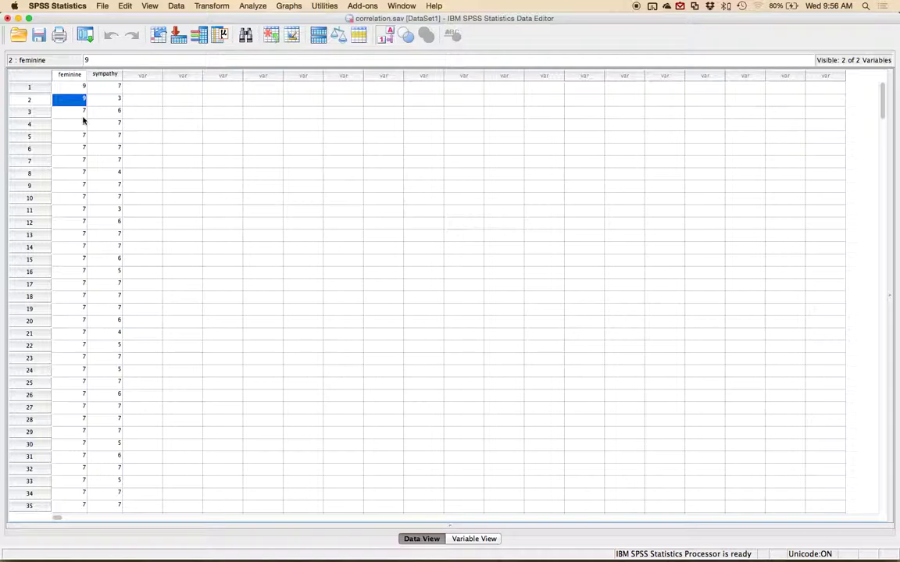
pyautogui.press('Up')
pyautogui.press('Down')
# Build a reset Chart Builder Simple Scatter with feminine on the X-axis and sympathy on the Y-axis
pyautogui.click(289, 6)
pyautogui.click(301, 18)
pyautogui.click(322, 319)
pyautogui.click(417, 341)
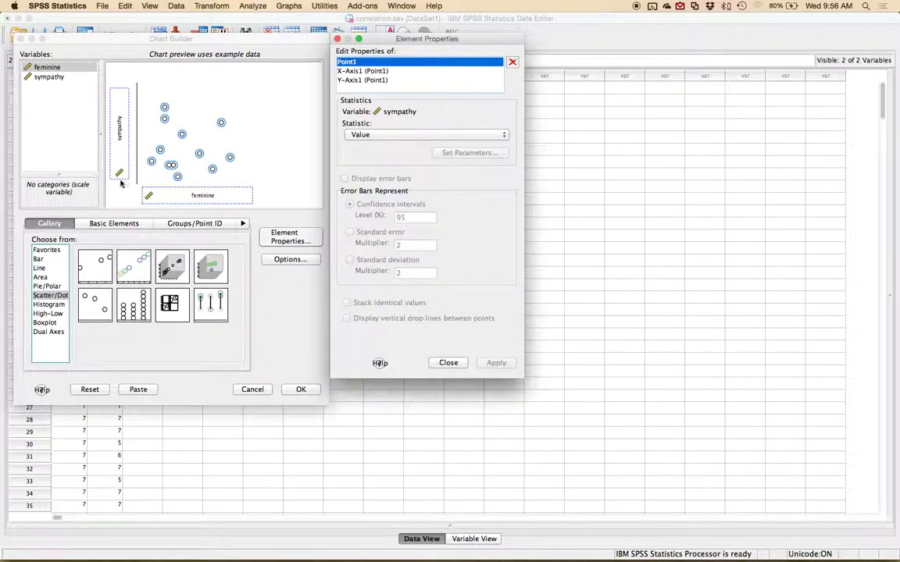
pyautogui.click(95, 390)
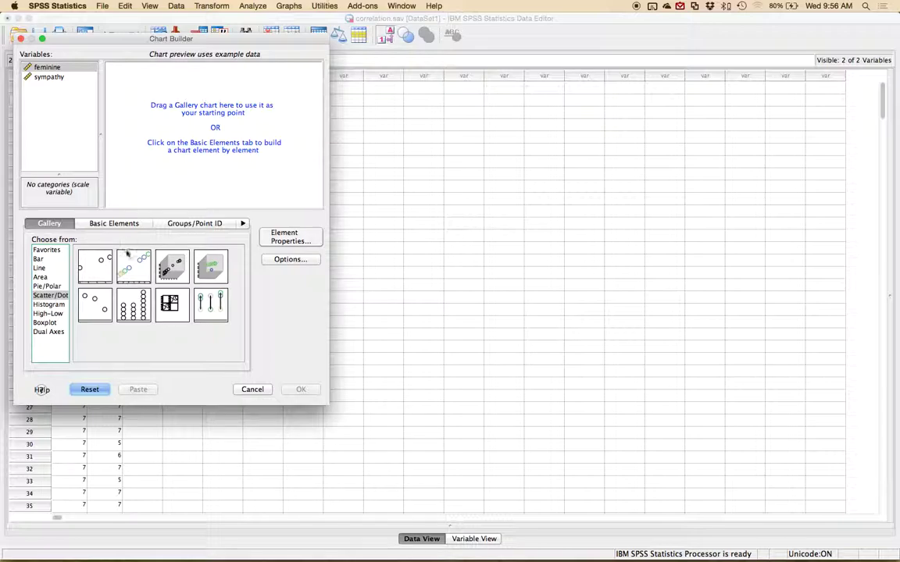
pyautogui.moveTo(95, 266); pyautogui.dragTo(200, 145)
pyautogui.moveTo(57, 67); pyautogui.dragTo(199, 196)
pyautogui.moveTo(45, 77); pyautogui.dragTo(119, 117)
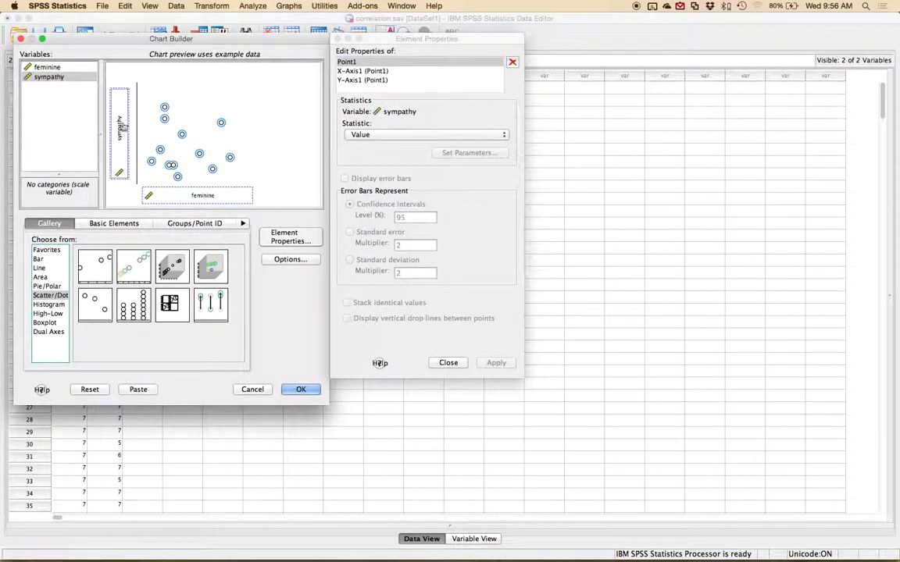
pyautogui.click(301, 389)
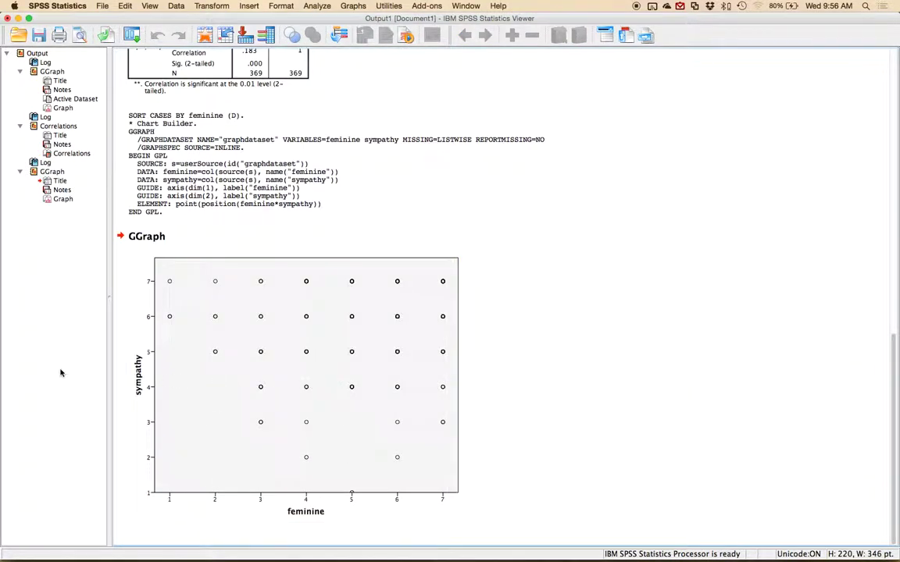
# Add a Total linear fit line to the outlier-free scatterplot with its label unattached
pyautogui.click(377, 352)
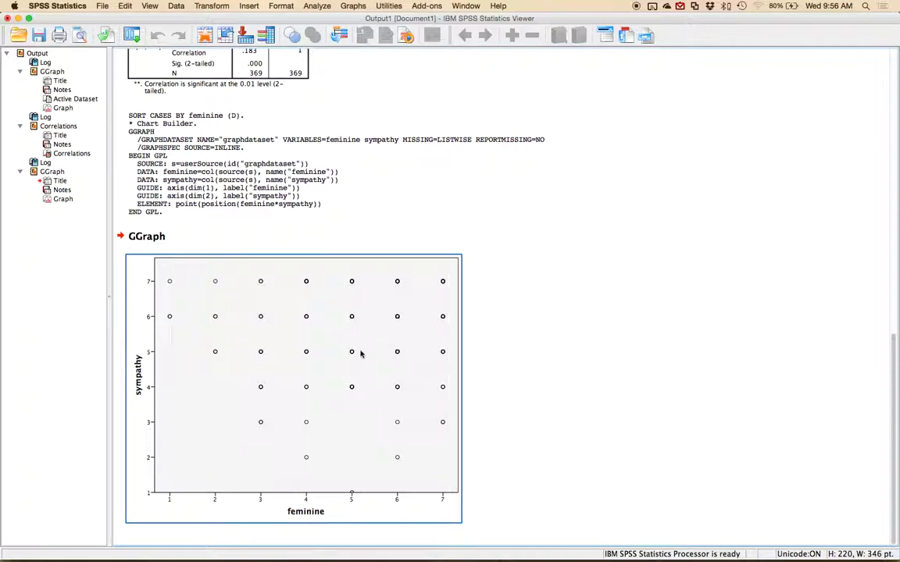
pyautogui.doubleClick(310, 355)
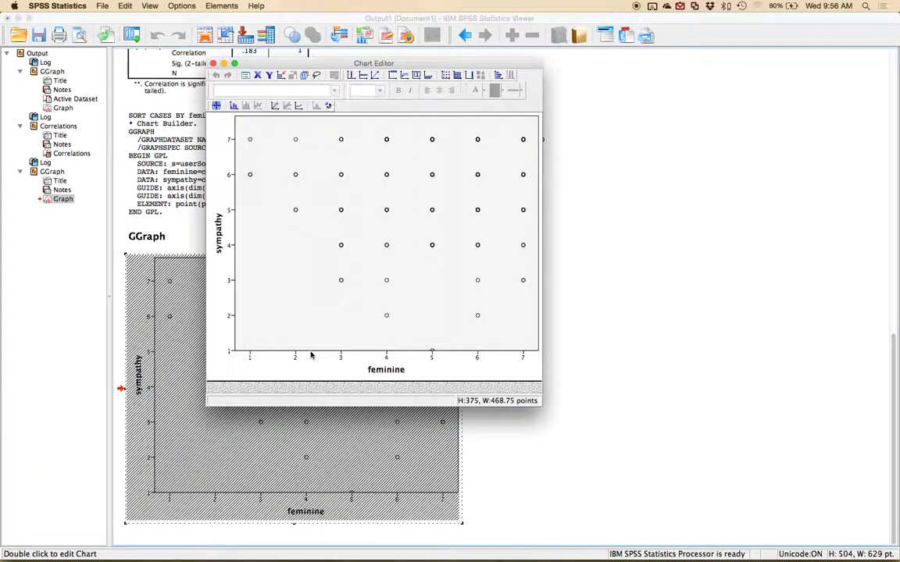
pyautogui.click(274, 105)
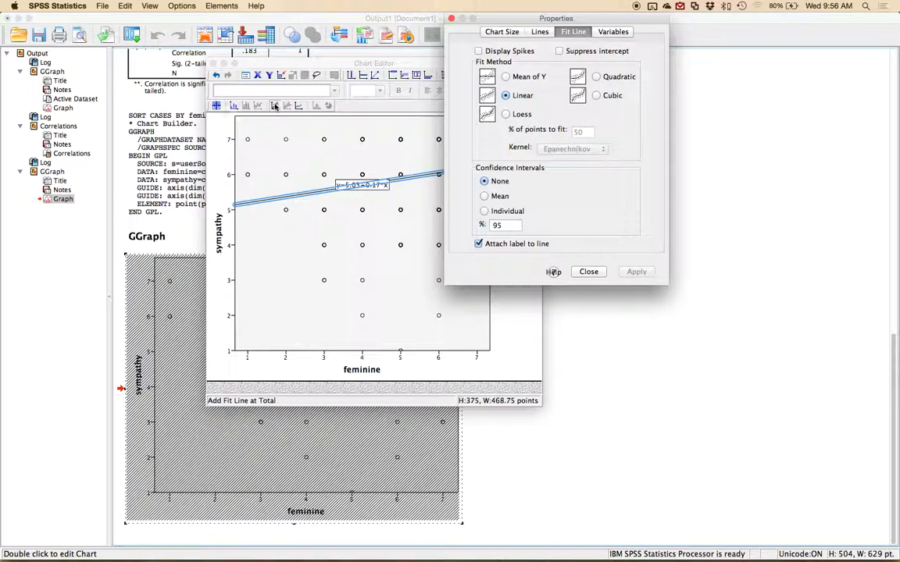
pyautogui.click(478, 243)
pyautogui.click(635, 273)
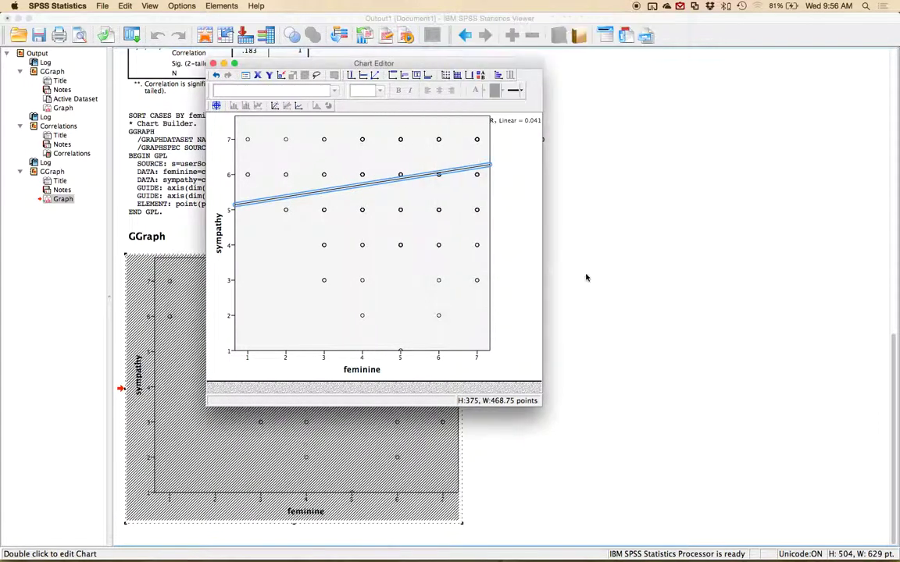
pyautogui.click(212, 63)
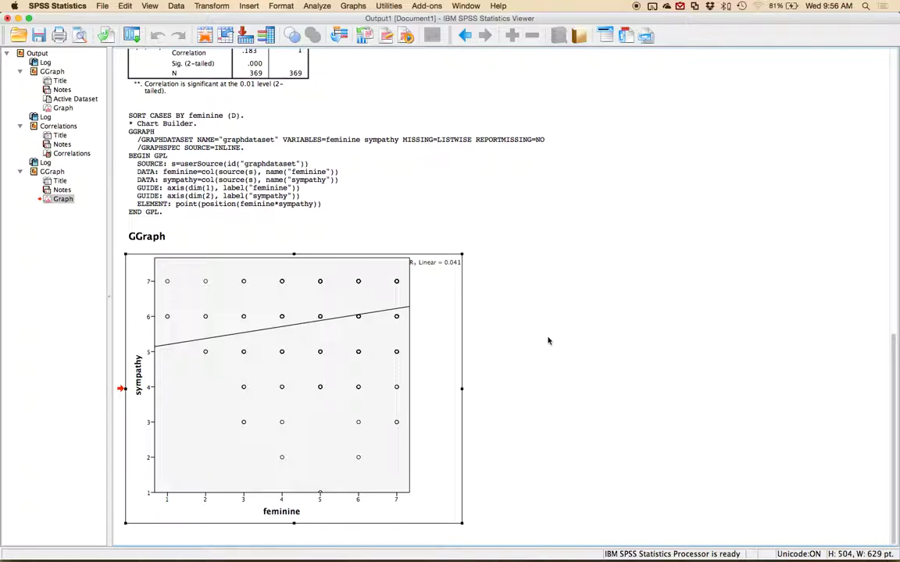
pyautogui.click(320, 278)
pyautogui.scroll(10, 535, 378)
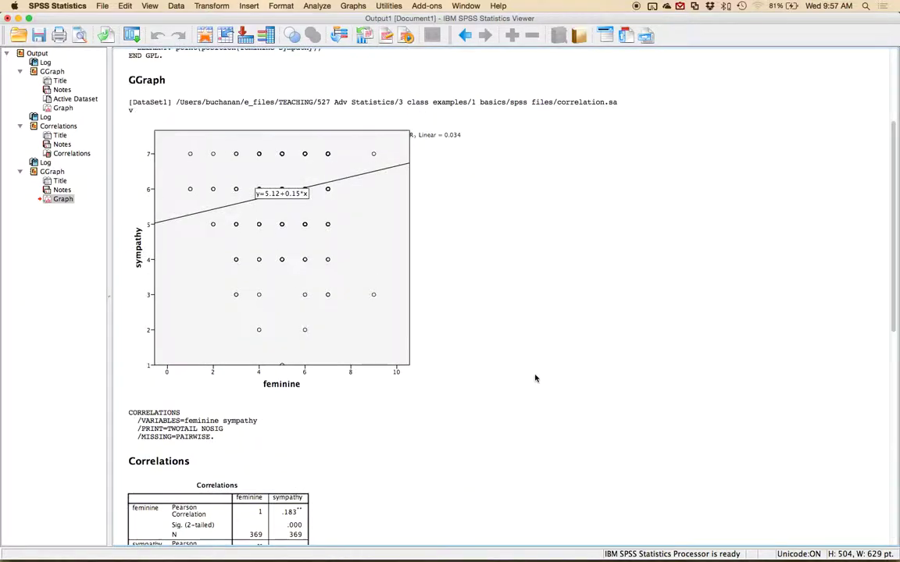
pyautogui.scroll(-10, 536, 378)
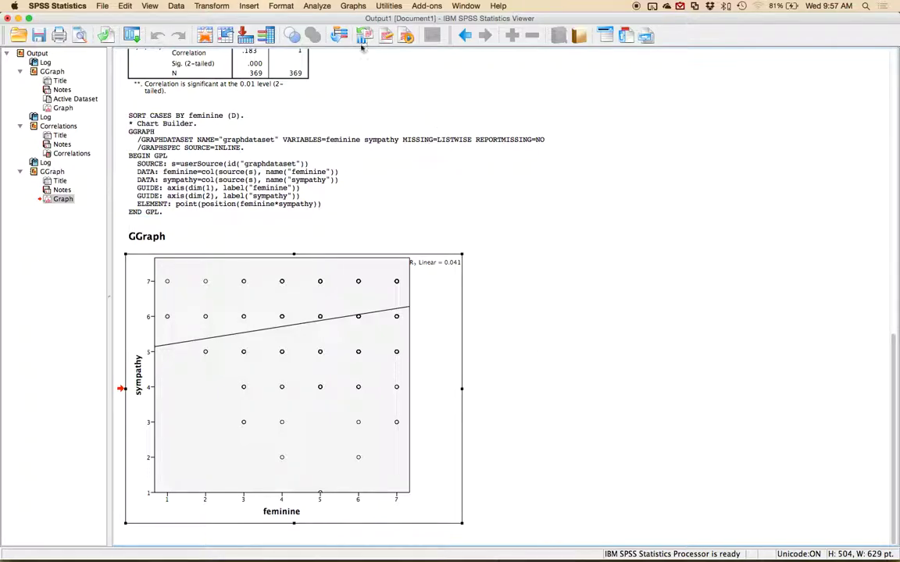
# Run a two-tailed Pearson bivariate correlation of feminine and sympathy, giving r = .202, N = 367
pyautogui.click(310, 7)
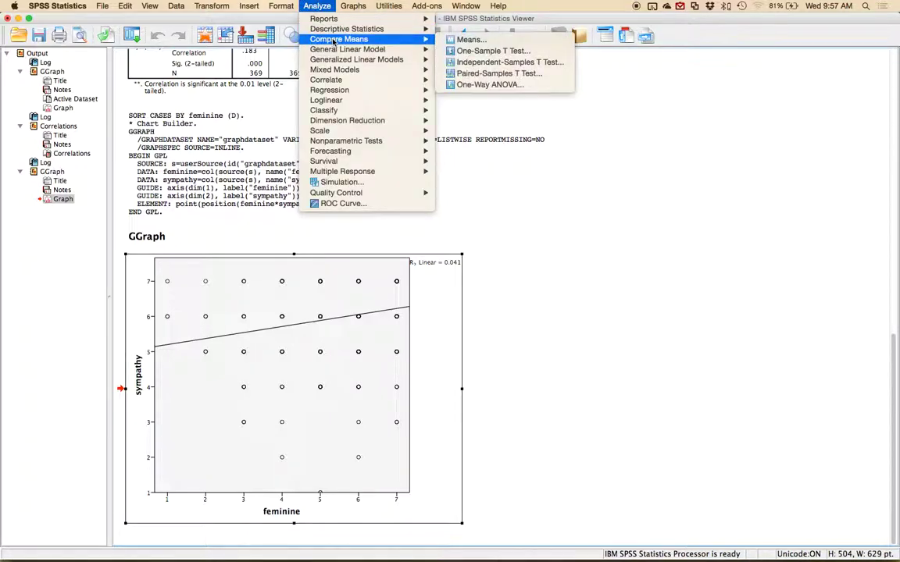
pyautogui.moveTo(395, 82)
pyautogui.click(472, 81)
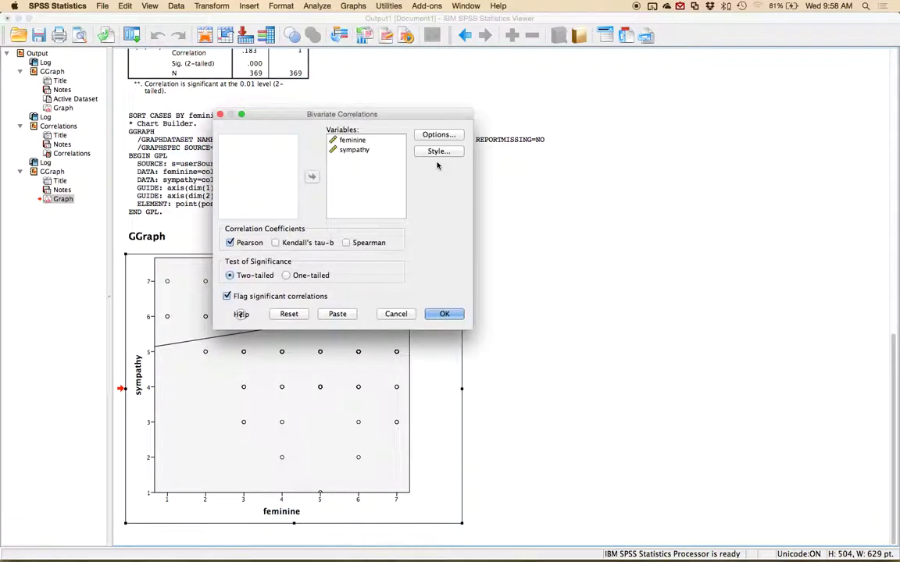
pyautogui.click(441, 314)
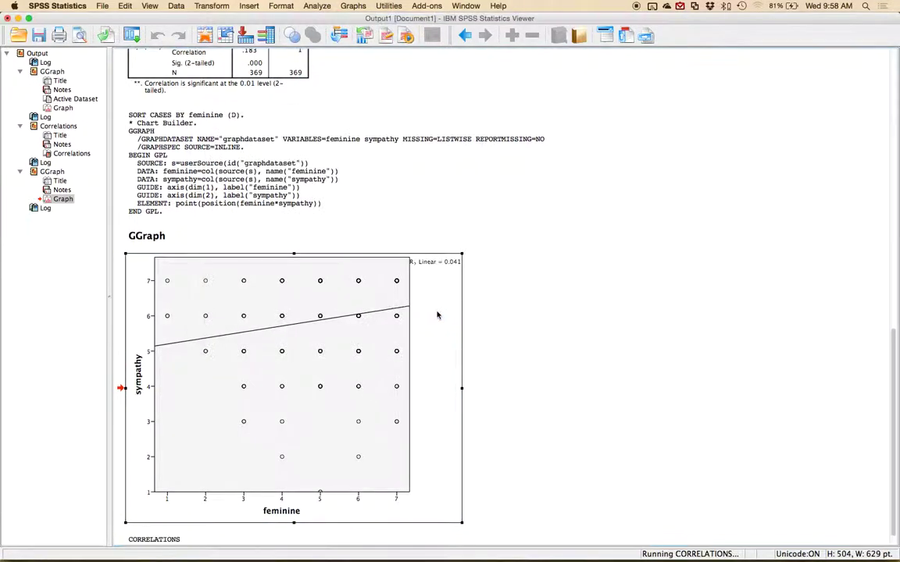
pyautogui.click(381, 363)
# Switch to the Word report and start a new line below the first result
pyautogui.hotkey('ctrl', 'Up')
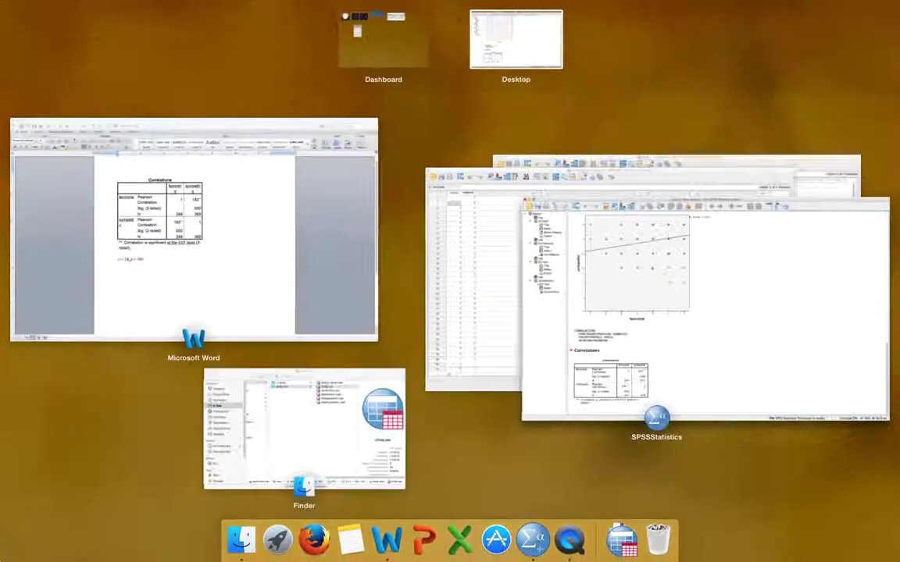
pyautogui.click(257, 279)
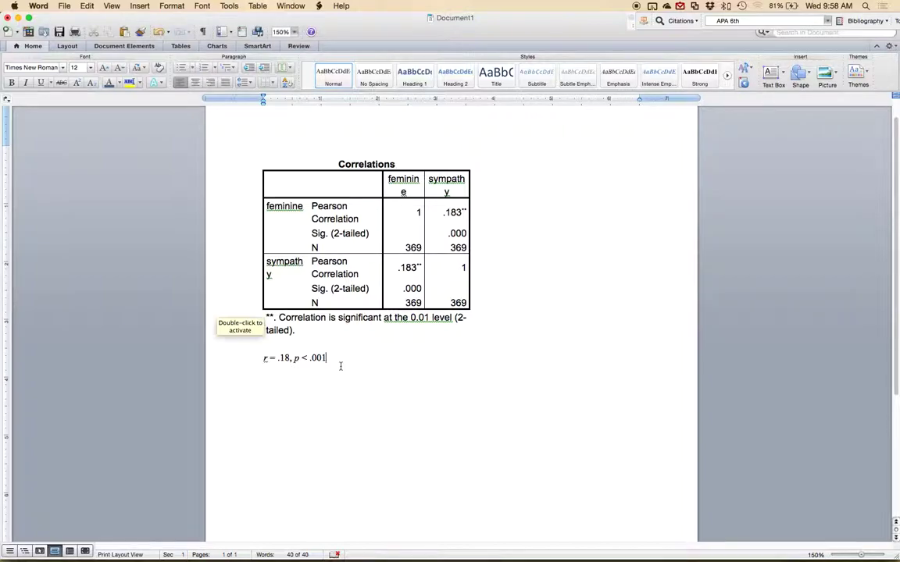
pyautogui.press('Return')
# Type 'r = .20, p < .001' with r and p in italics
pyautogui.press('cmd+z')
pyautogui.press('cmd+i')
pyautogui.write('r')
pyautogui.press('super+i')
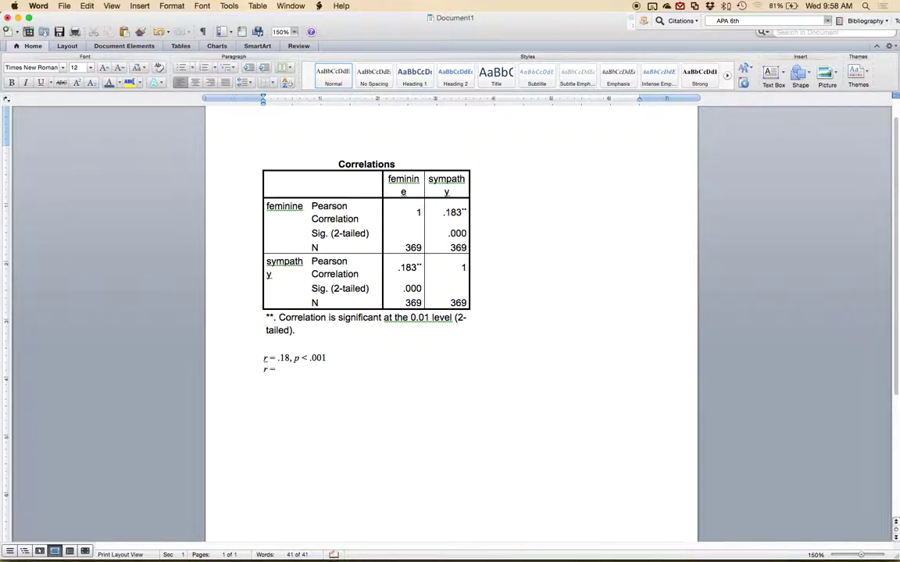
pyautogui.write('= .20,')
pyautogui.press('super+i')
pyautogui.write('p')
pyautogui.press('super+i')
pyautogui.write('<.001')
pyautogui.press('Left')
pyautogui.press('Left')
pyautogui.press('Left')
pyautogui.press('Left')
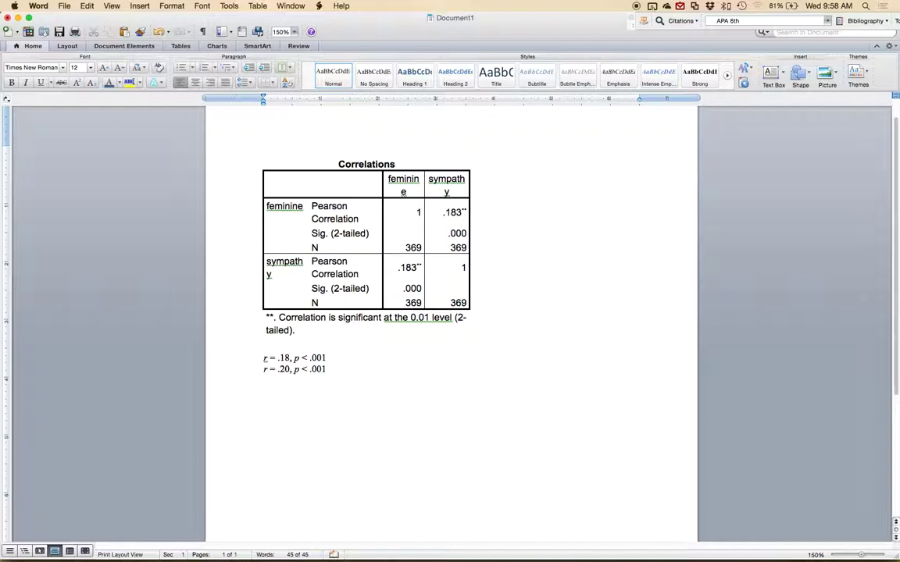